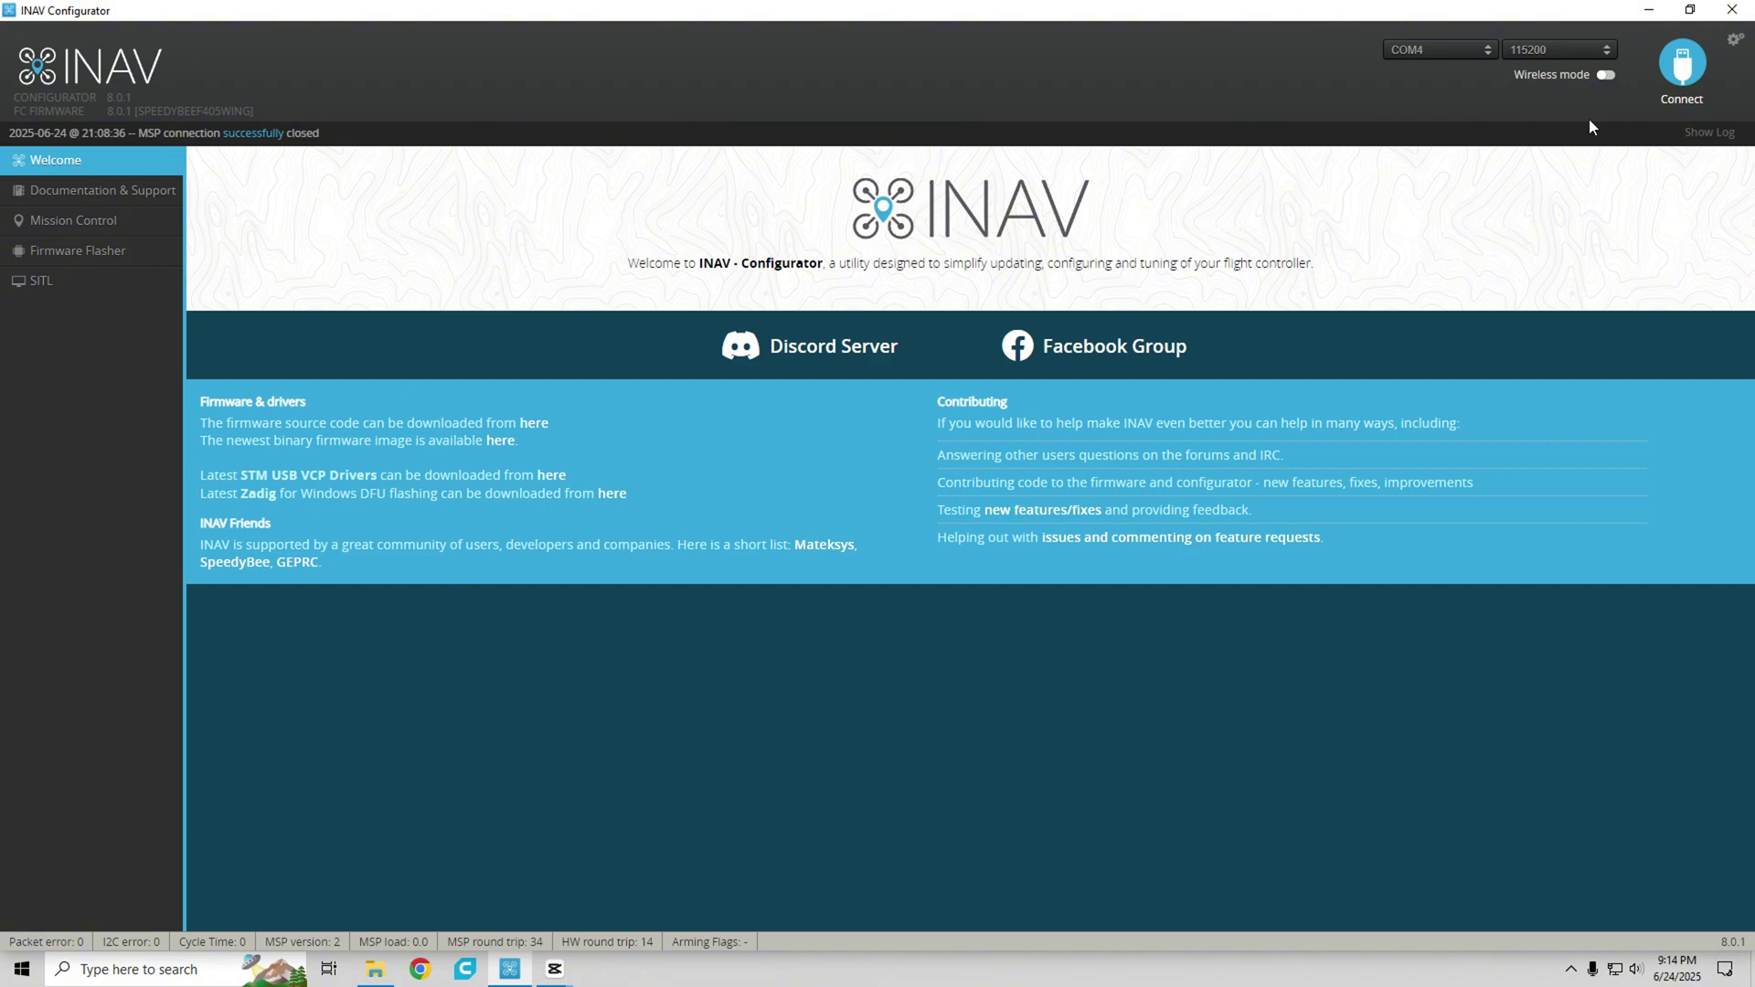
# - Connect to the flight controller and open the Receiver page showing live CRSF channel values
pyautogui.click(1678, 64)
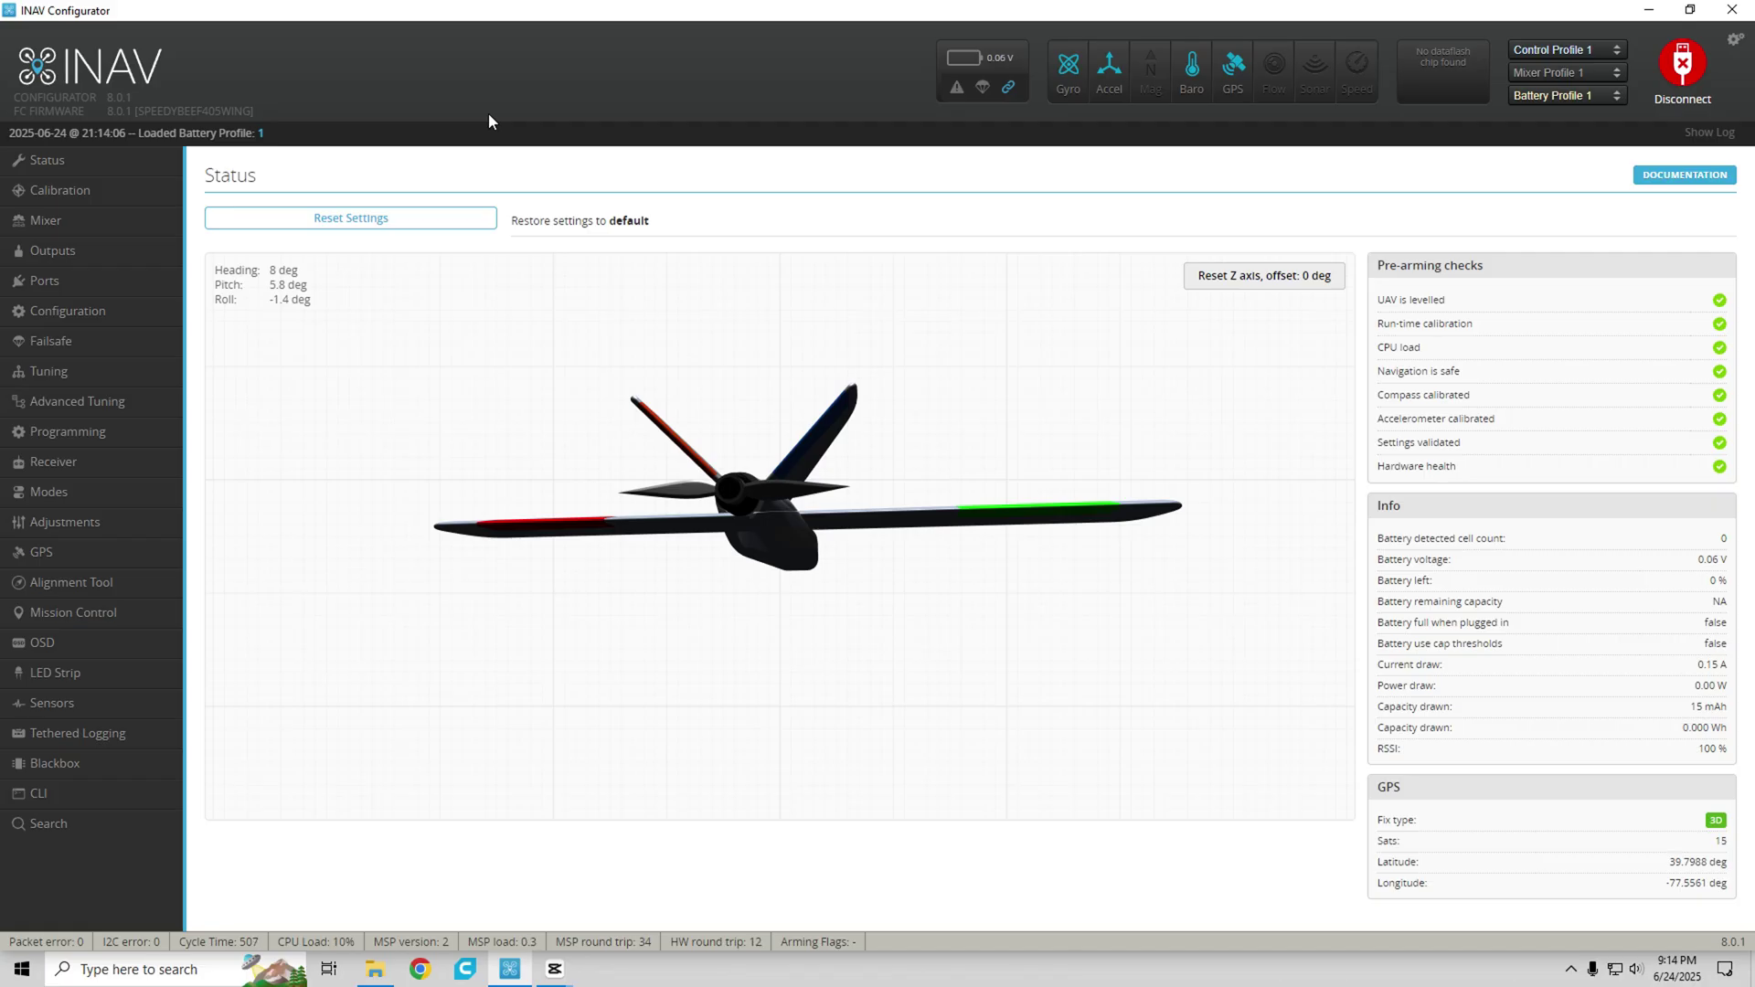
pyautogui.click(101, 464)
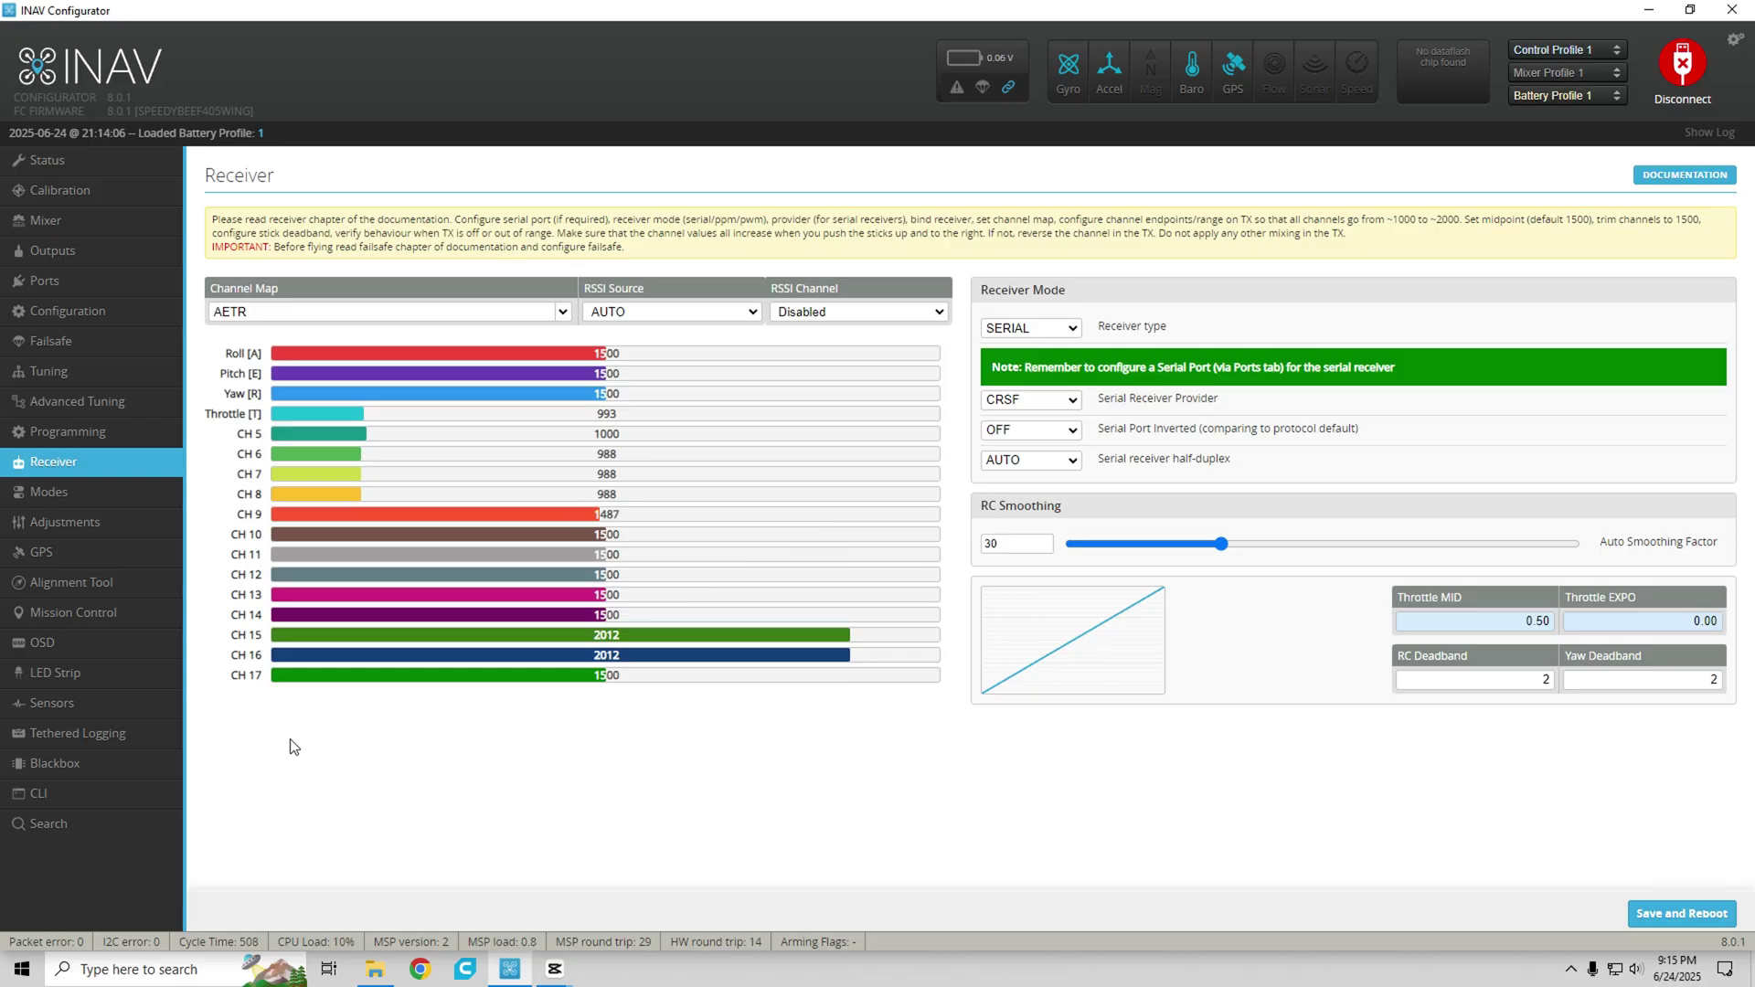
# - Open the Mixer page and scroll down to the six existing servo mixer rules
pyautogui.click(72, 228)
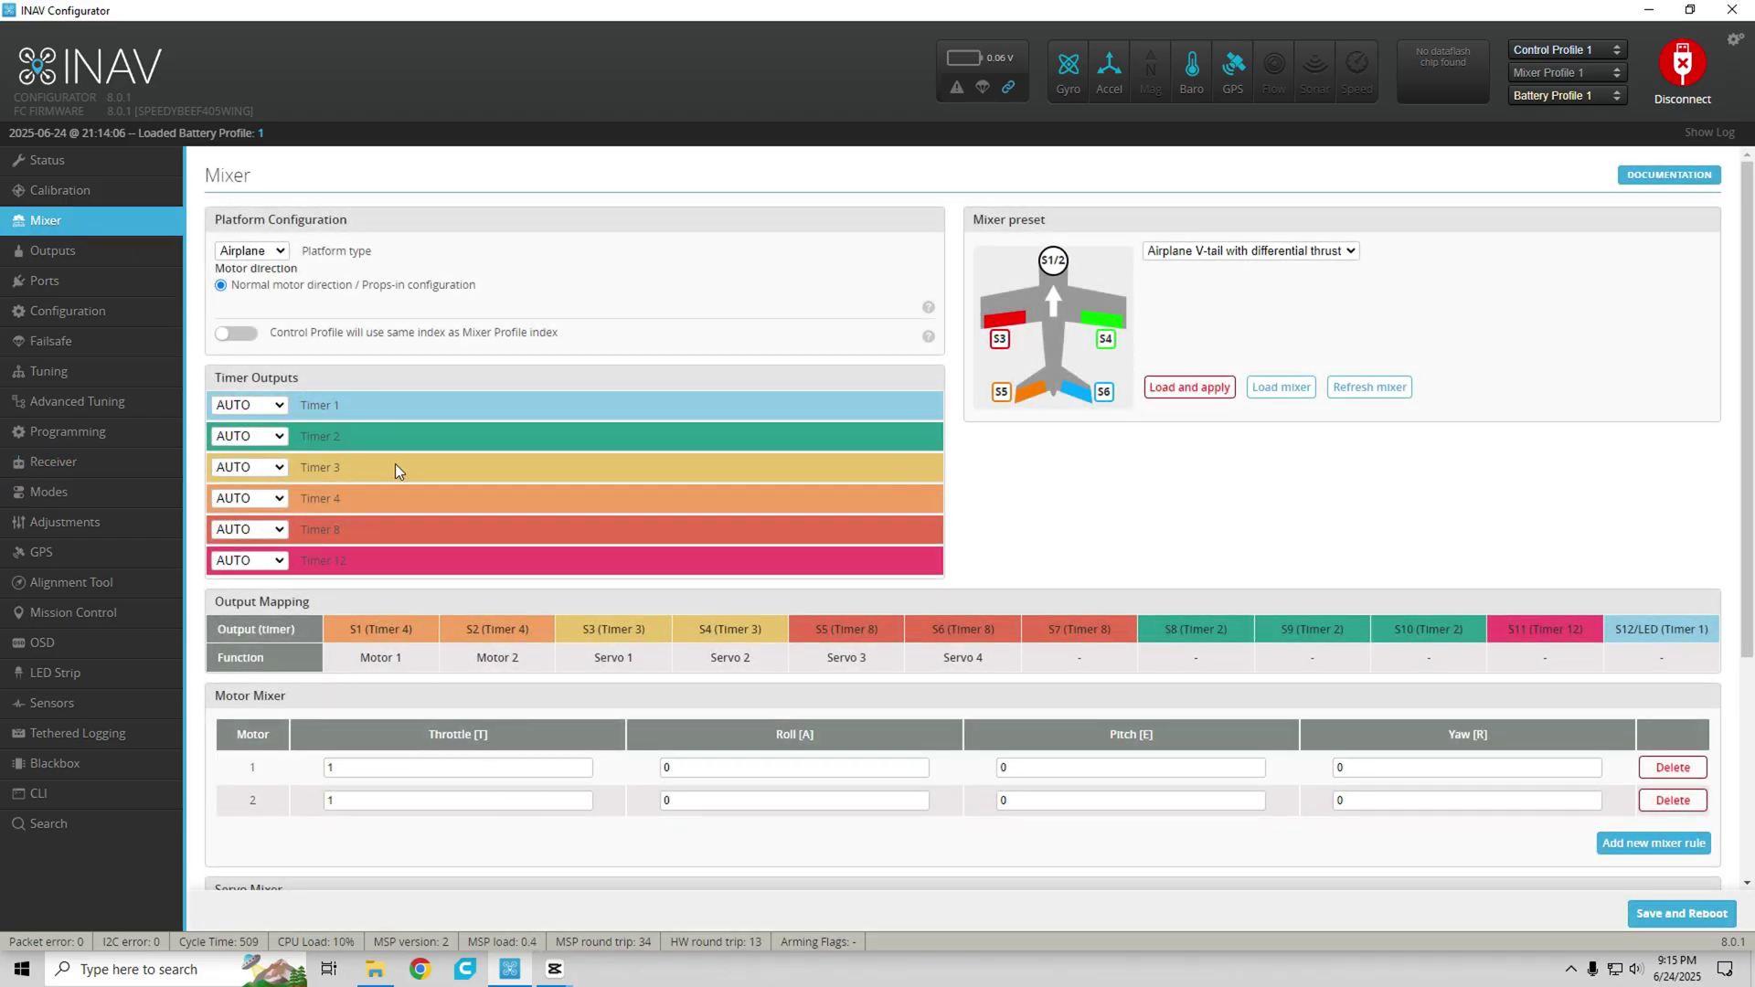
pyautogui.scroll(-3, 365, 506)
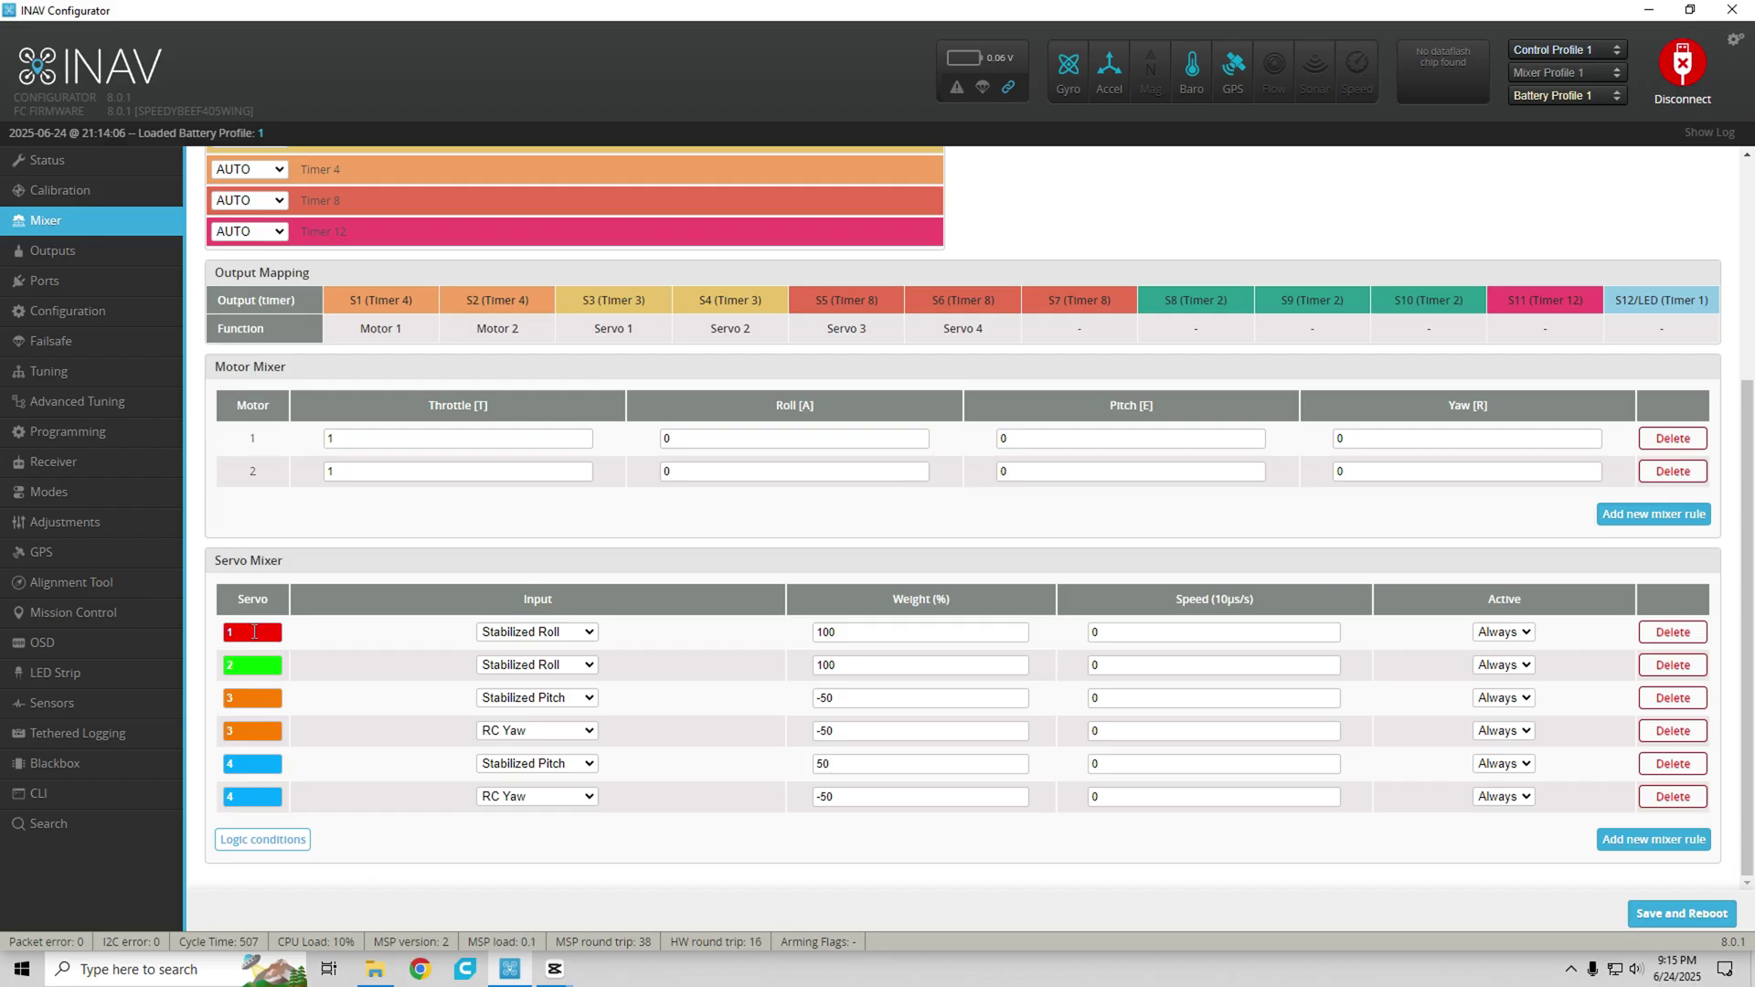
pyautogui.scroll(3, 579, 619)
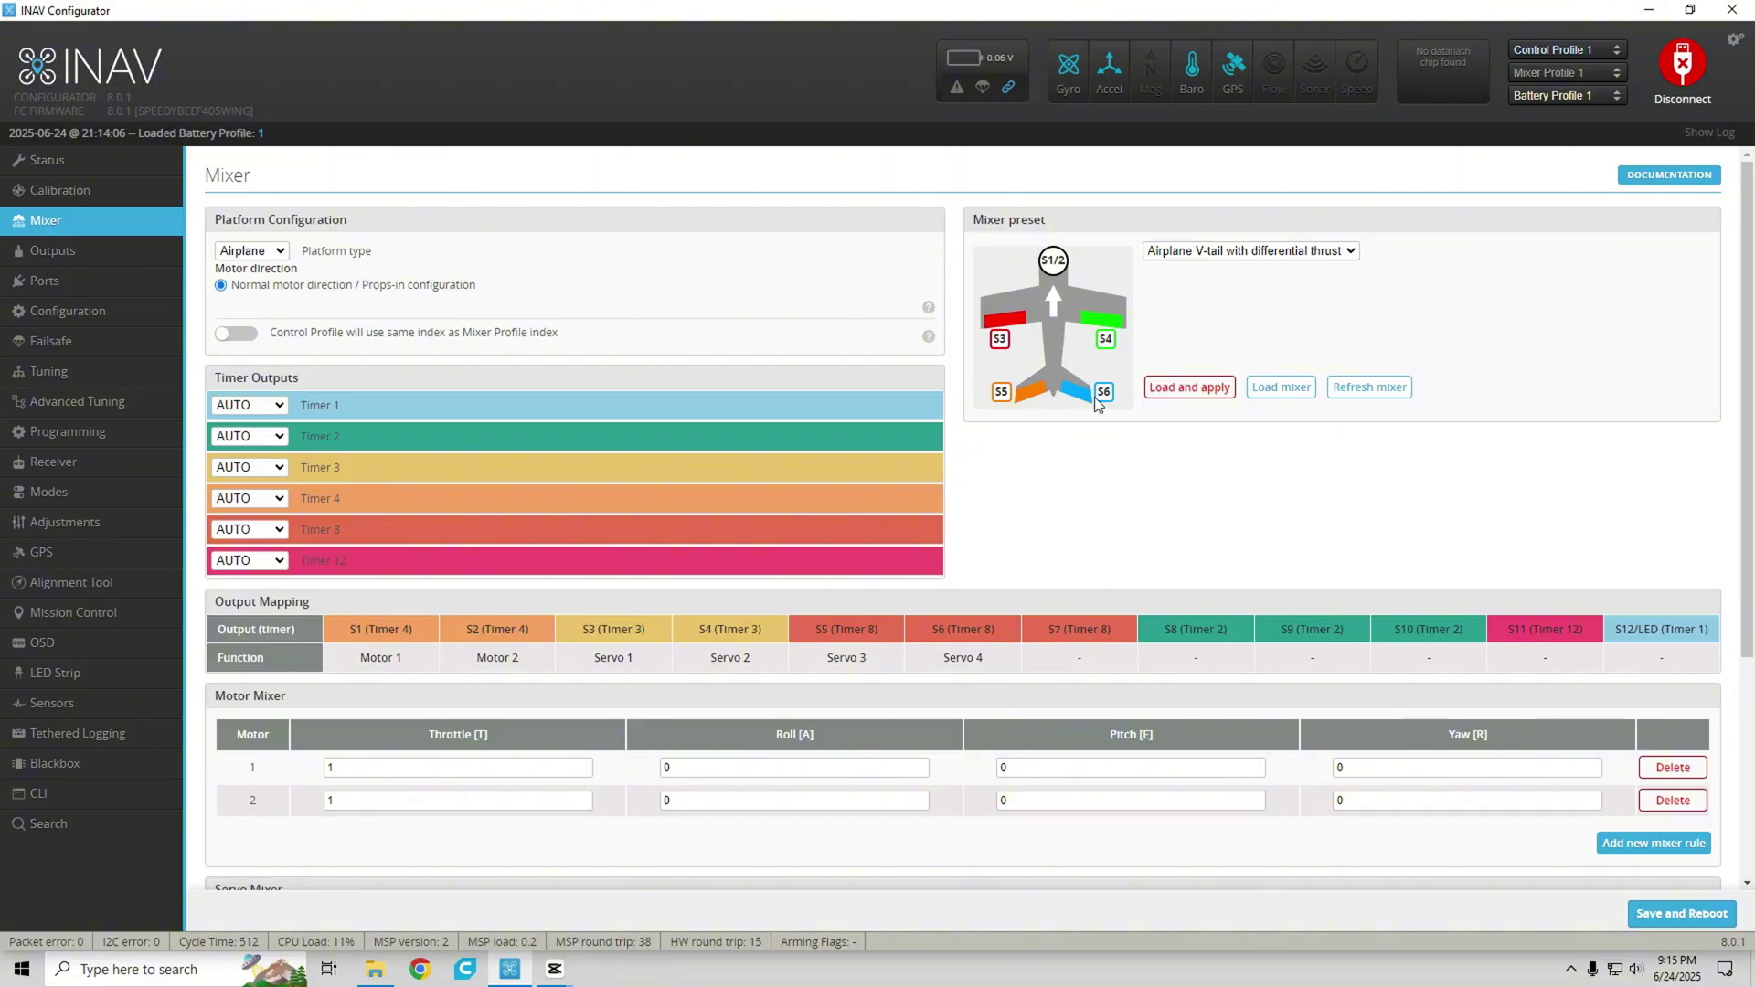
pyautogui.scroll(-1, 1071, 285)
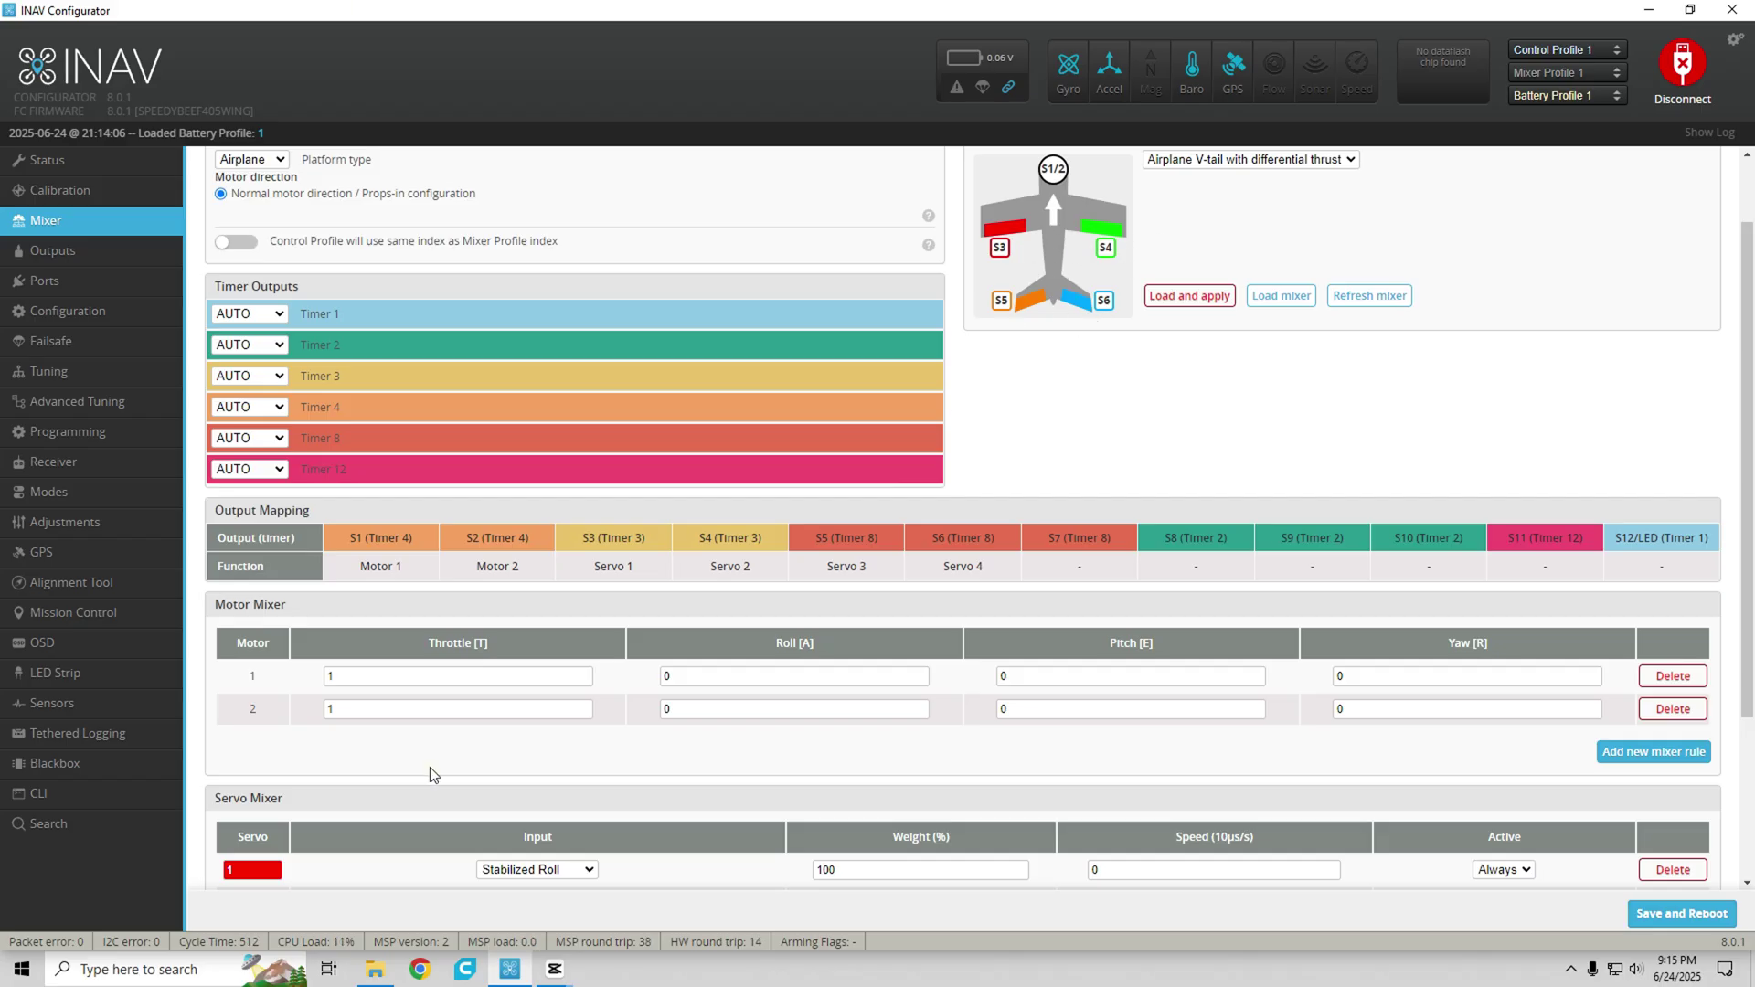
pyautogui.scroll(-3, 402, 817)
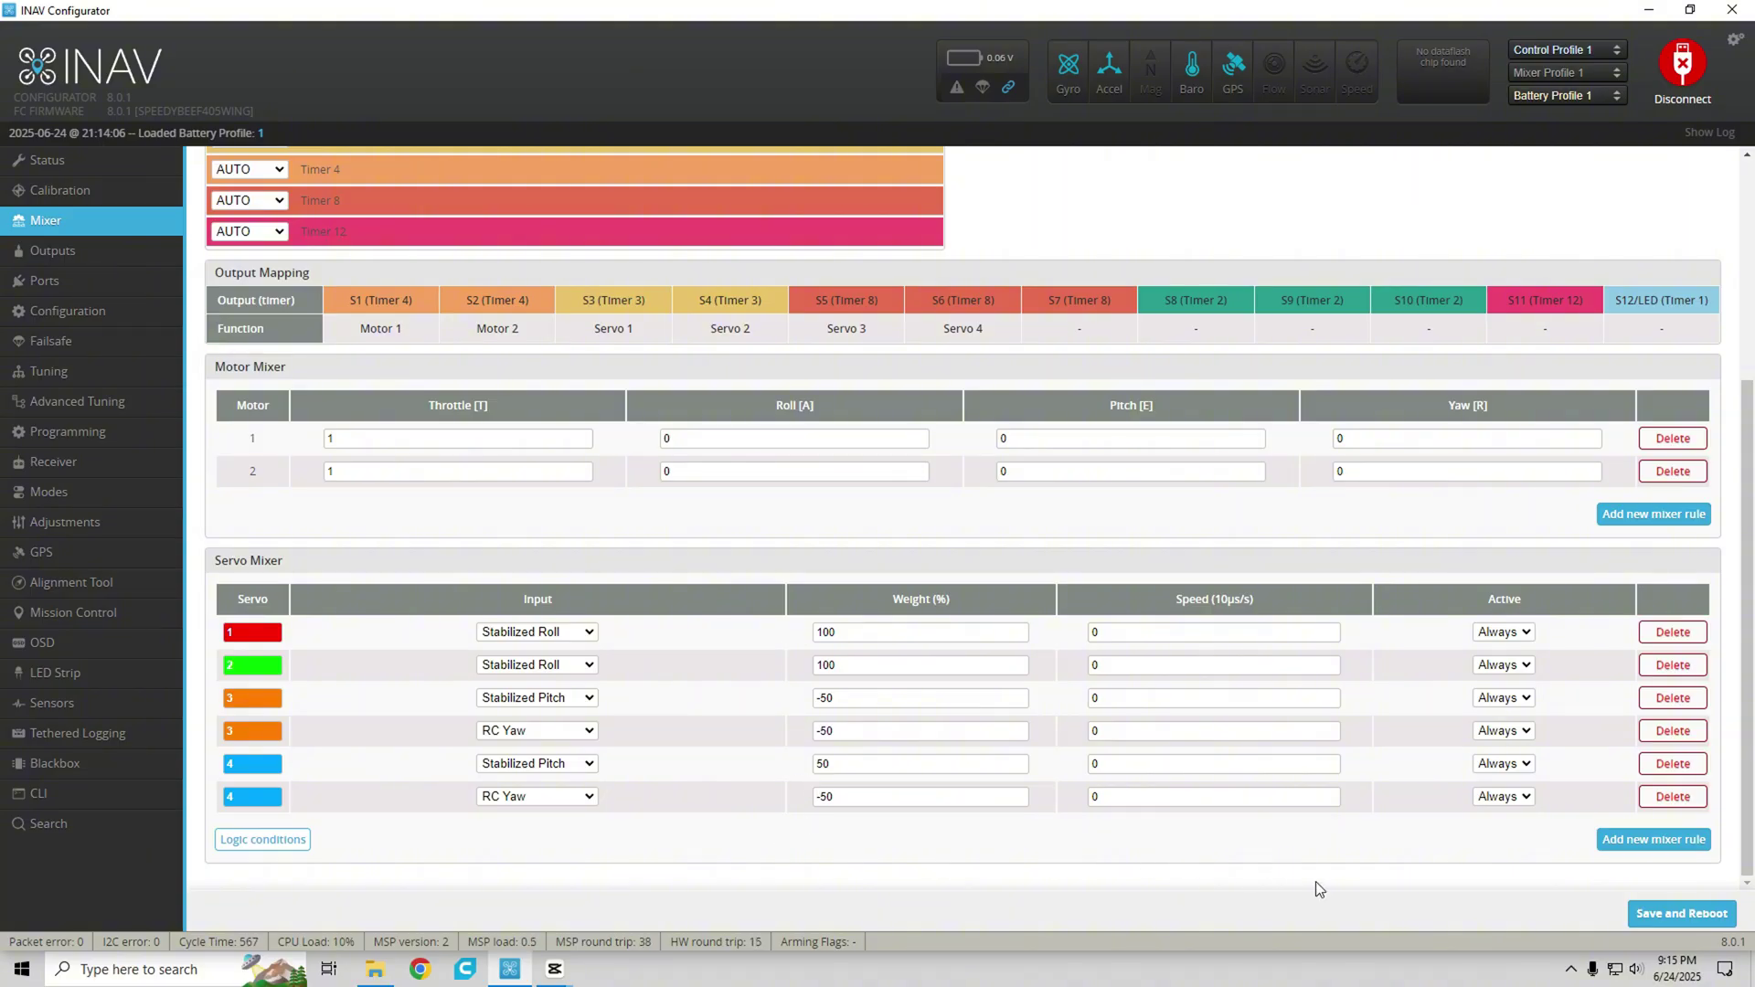
# - Add a seventh servo mixer rule (servo 5, output S7) and browse its Input list toward RC Channel 9
pyautogui.click(1620, 841)
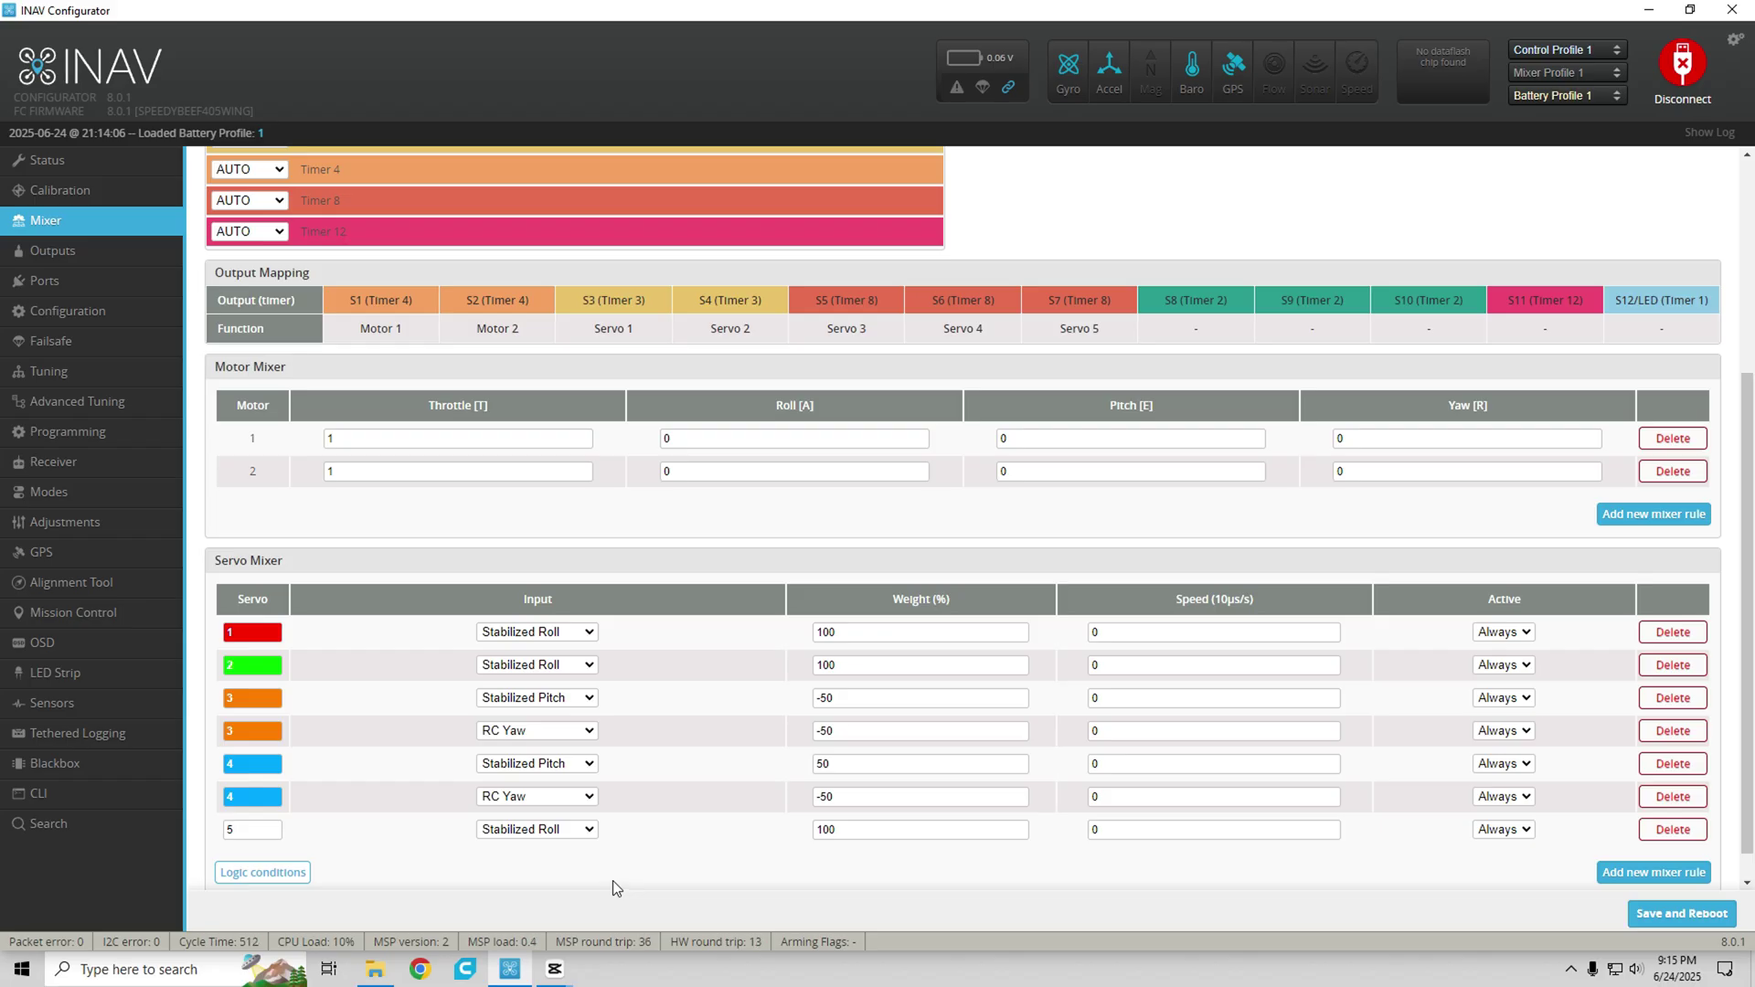
pyautogui.click(569, 830)
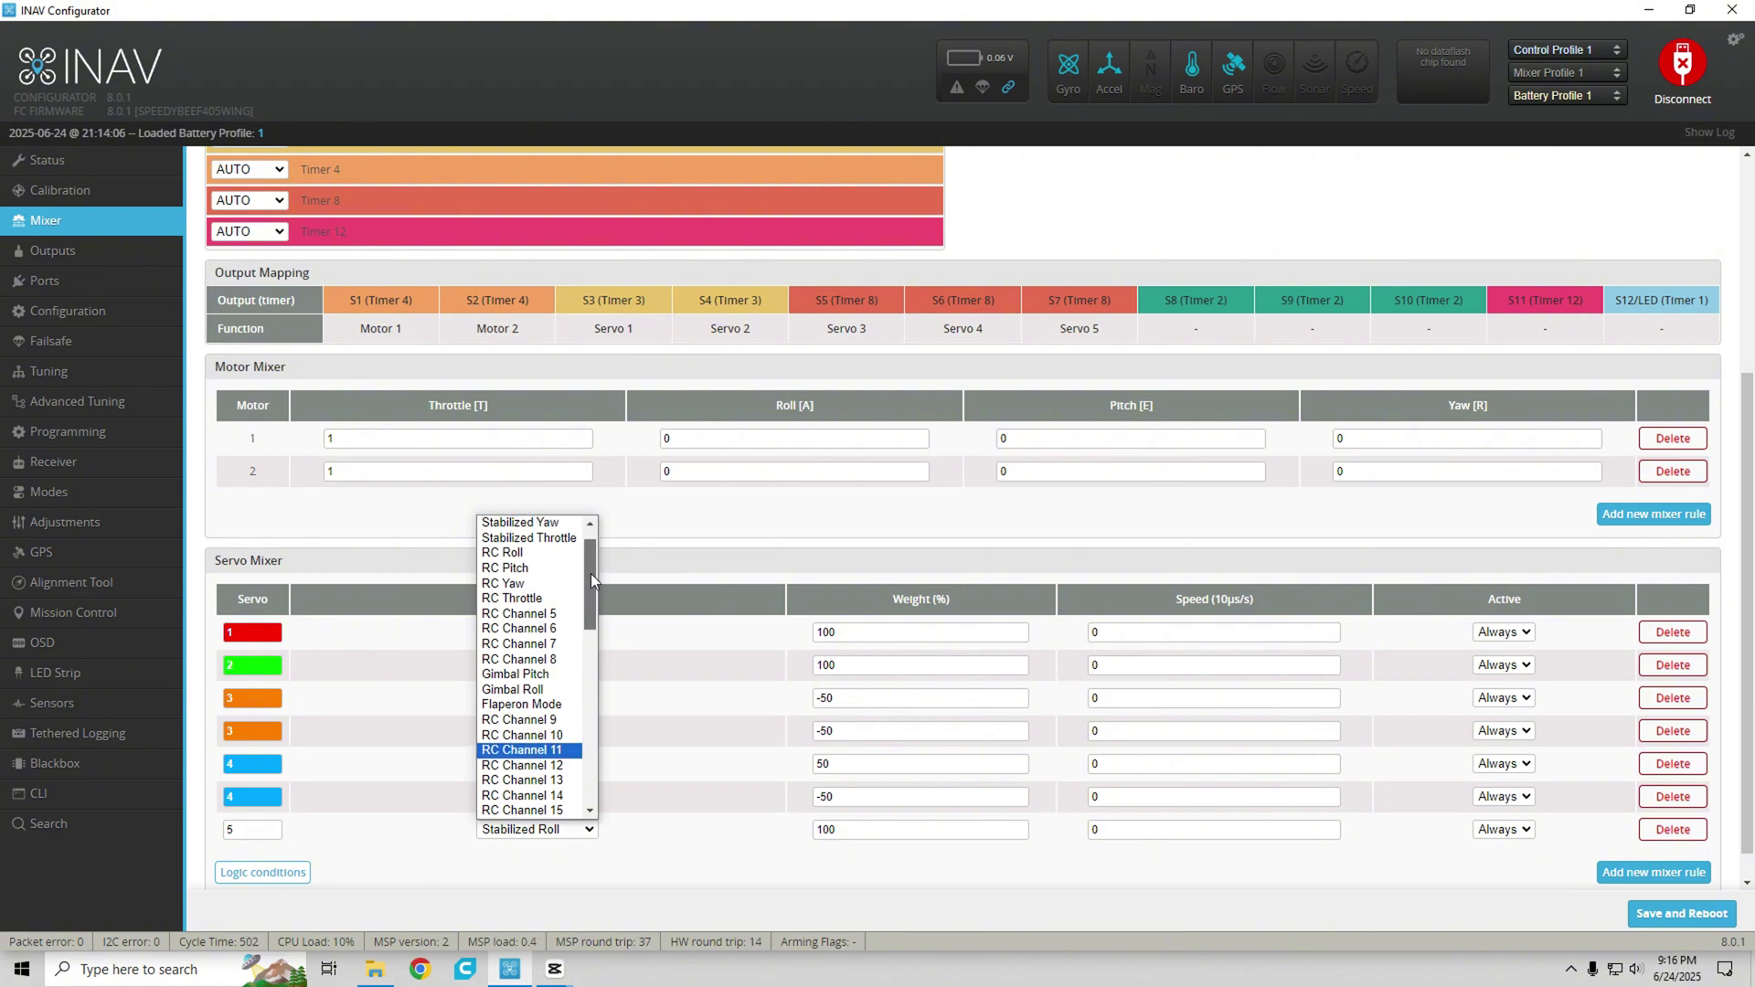
pyautogui.moveTo(591, 573); pyautogui.dragTo(588, 614)
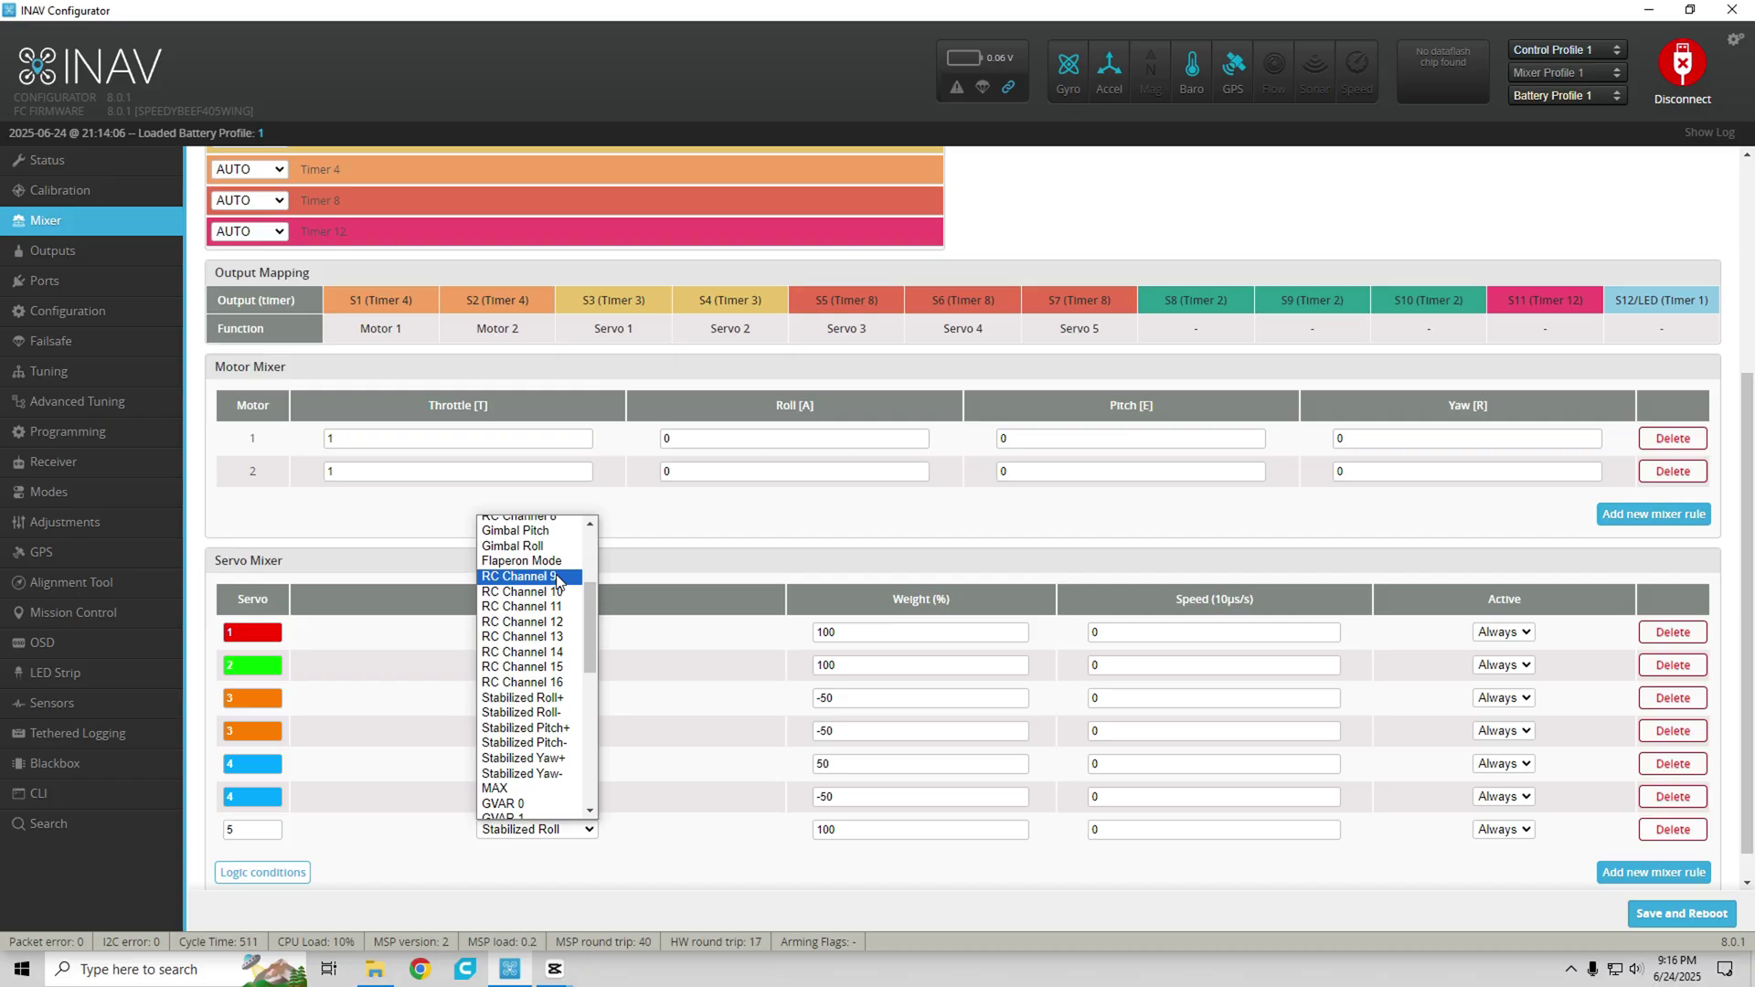
pyautogui.moveTo(591, 595); pyautogui.dragTo(587, 570)
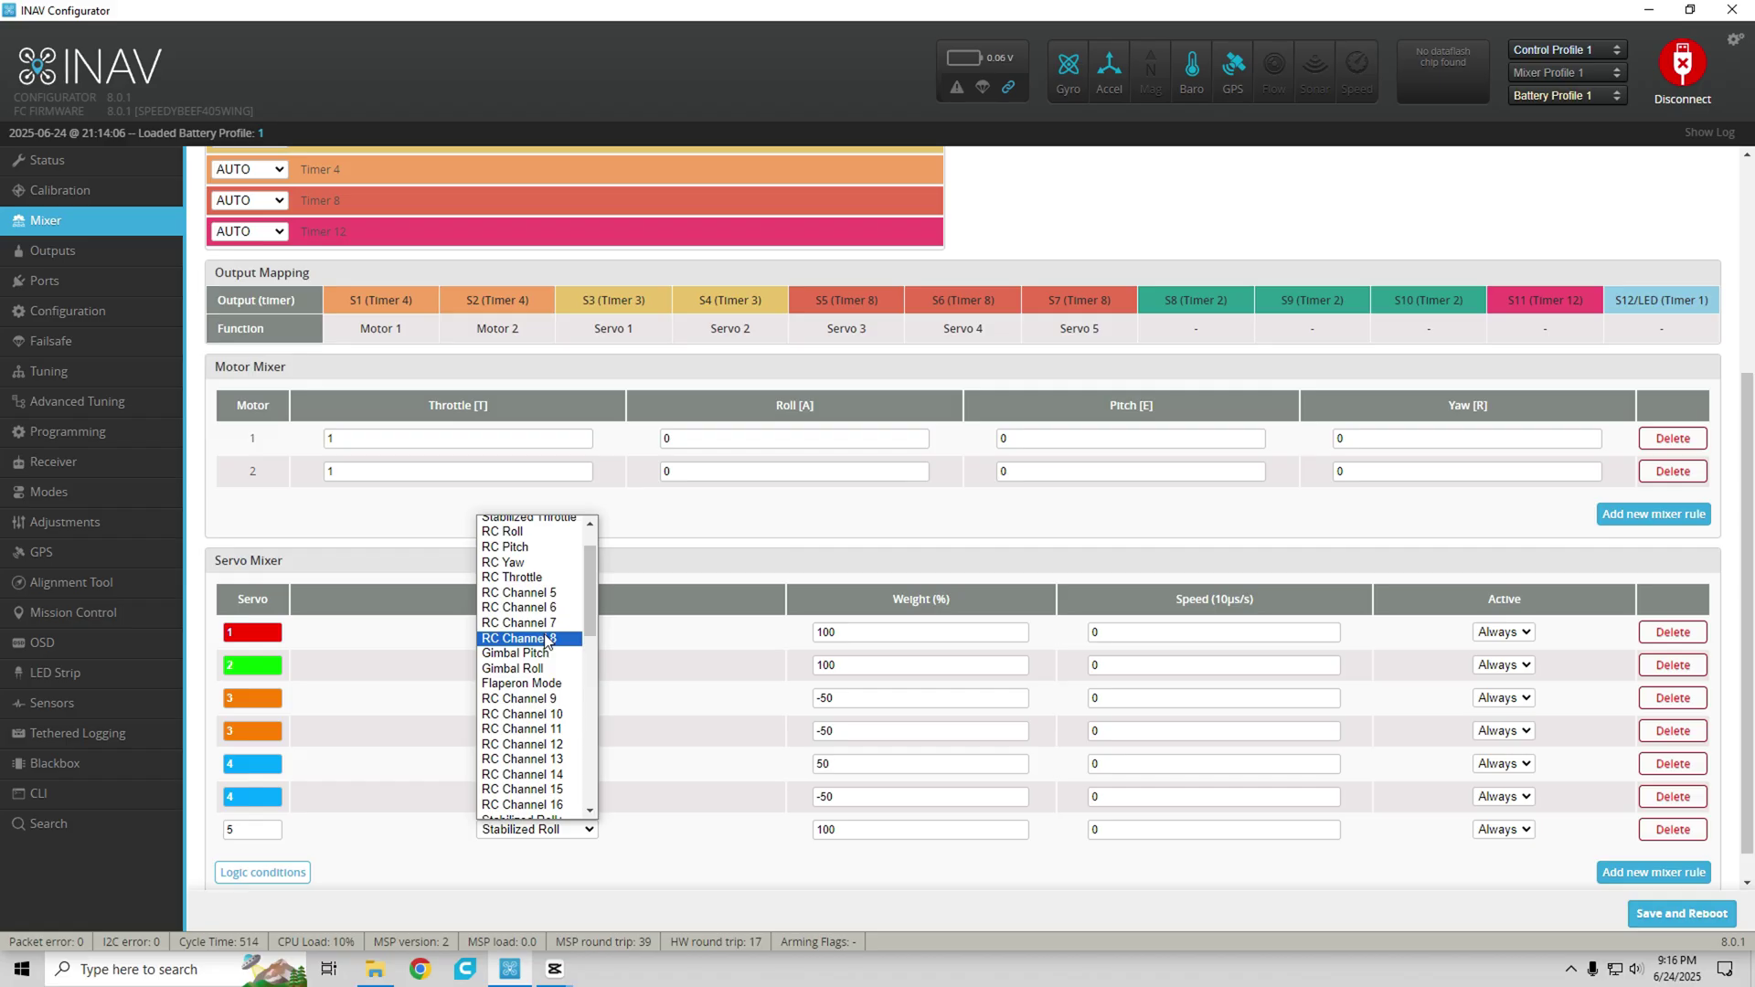
pyautogui.scroll(-2, 585, 616)
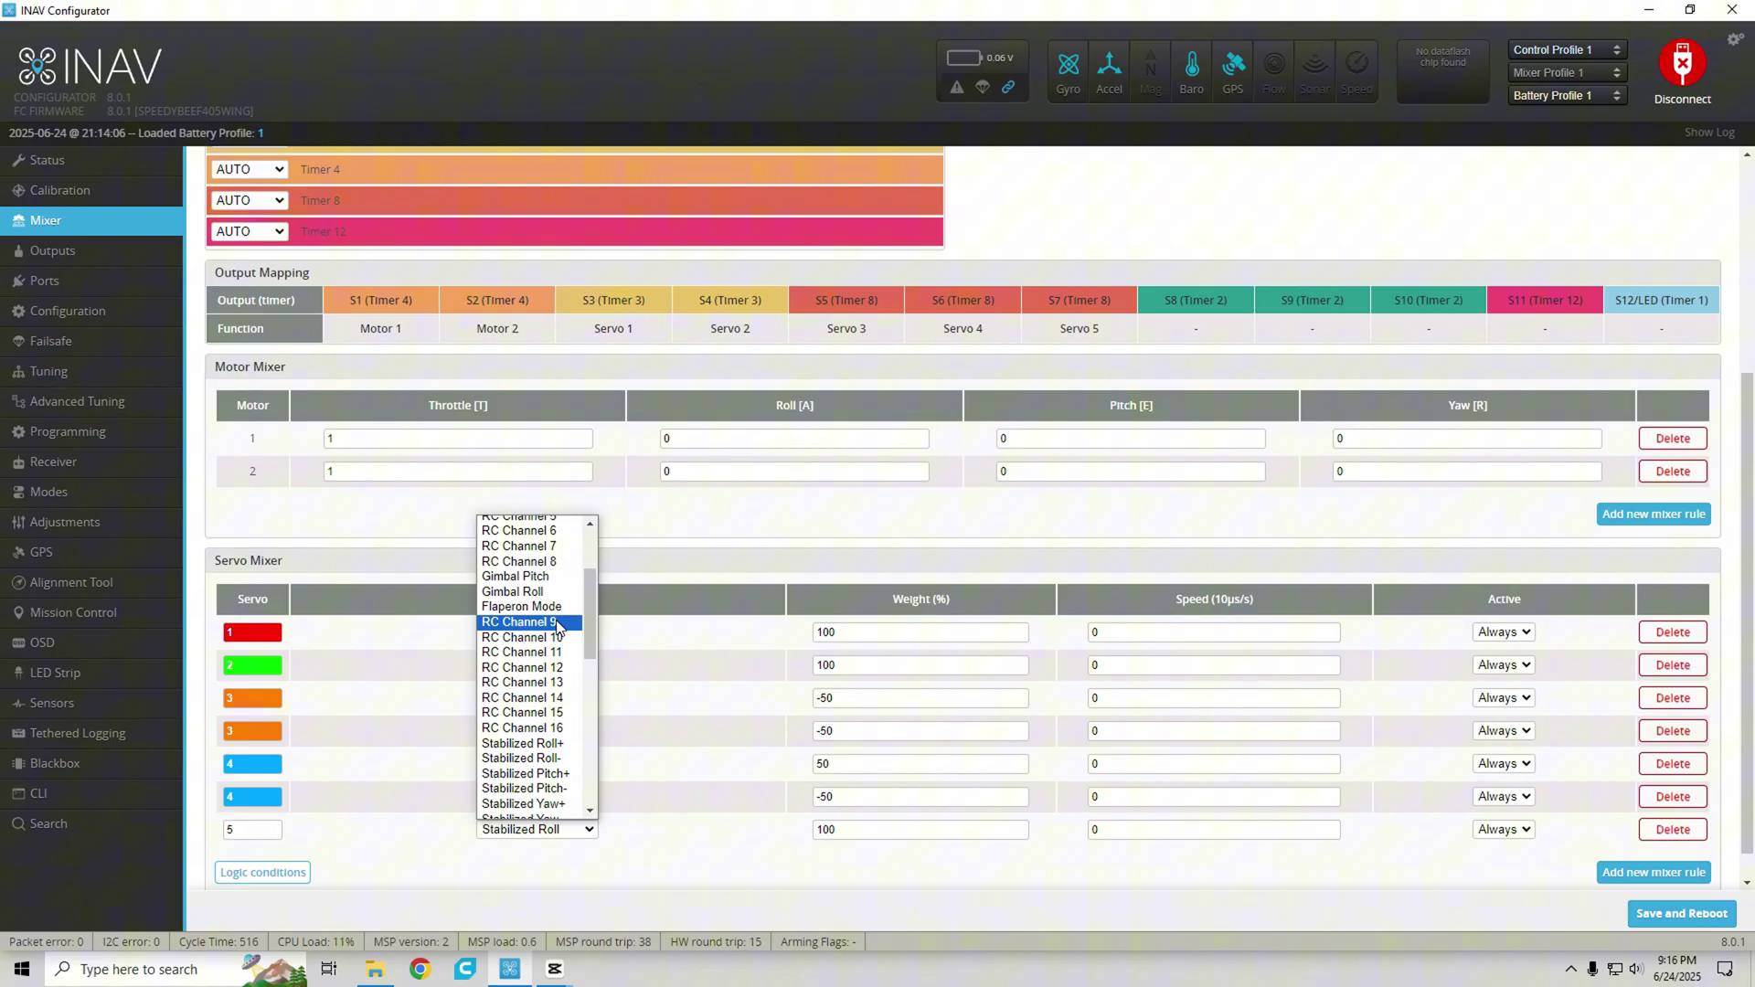
# - Set the new rule's input to RC Channel 9, its servo to 9, and speed to 30
pyautogui.click(558, 626)
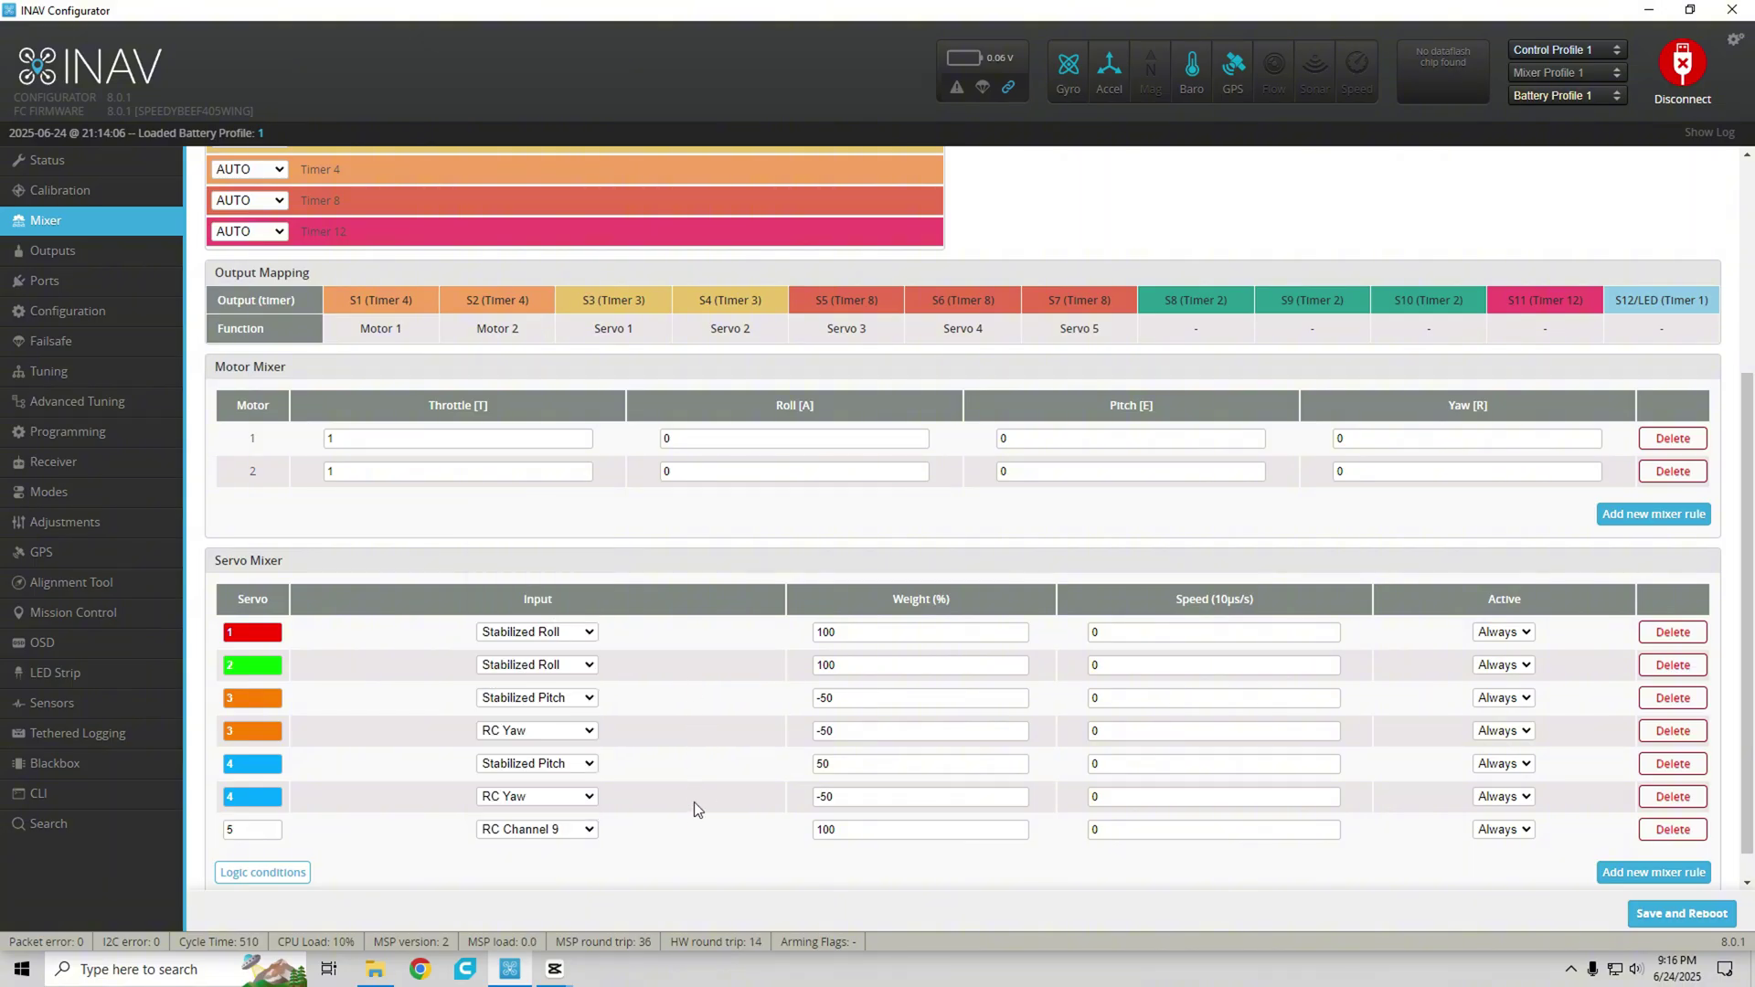
pyautogui.scroll(-1, 656, 845)
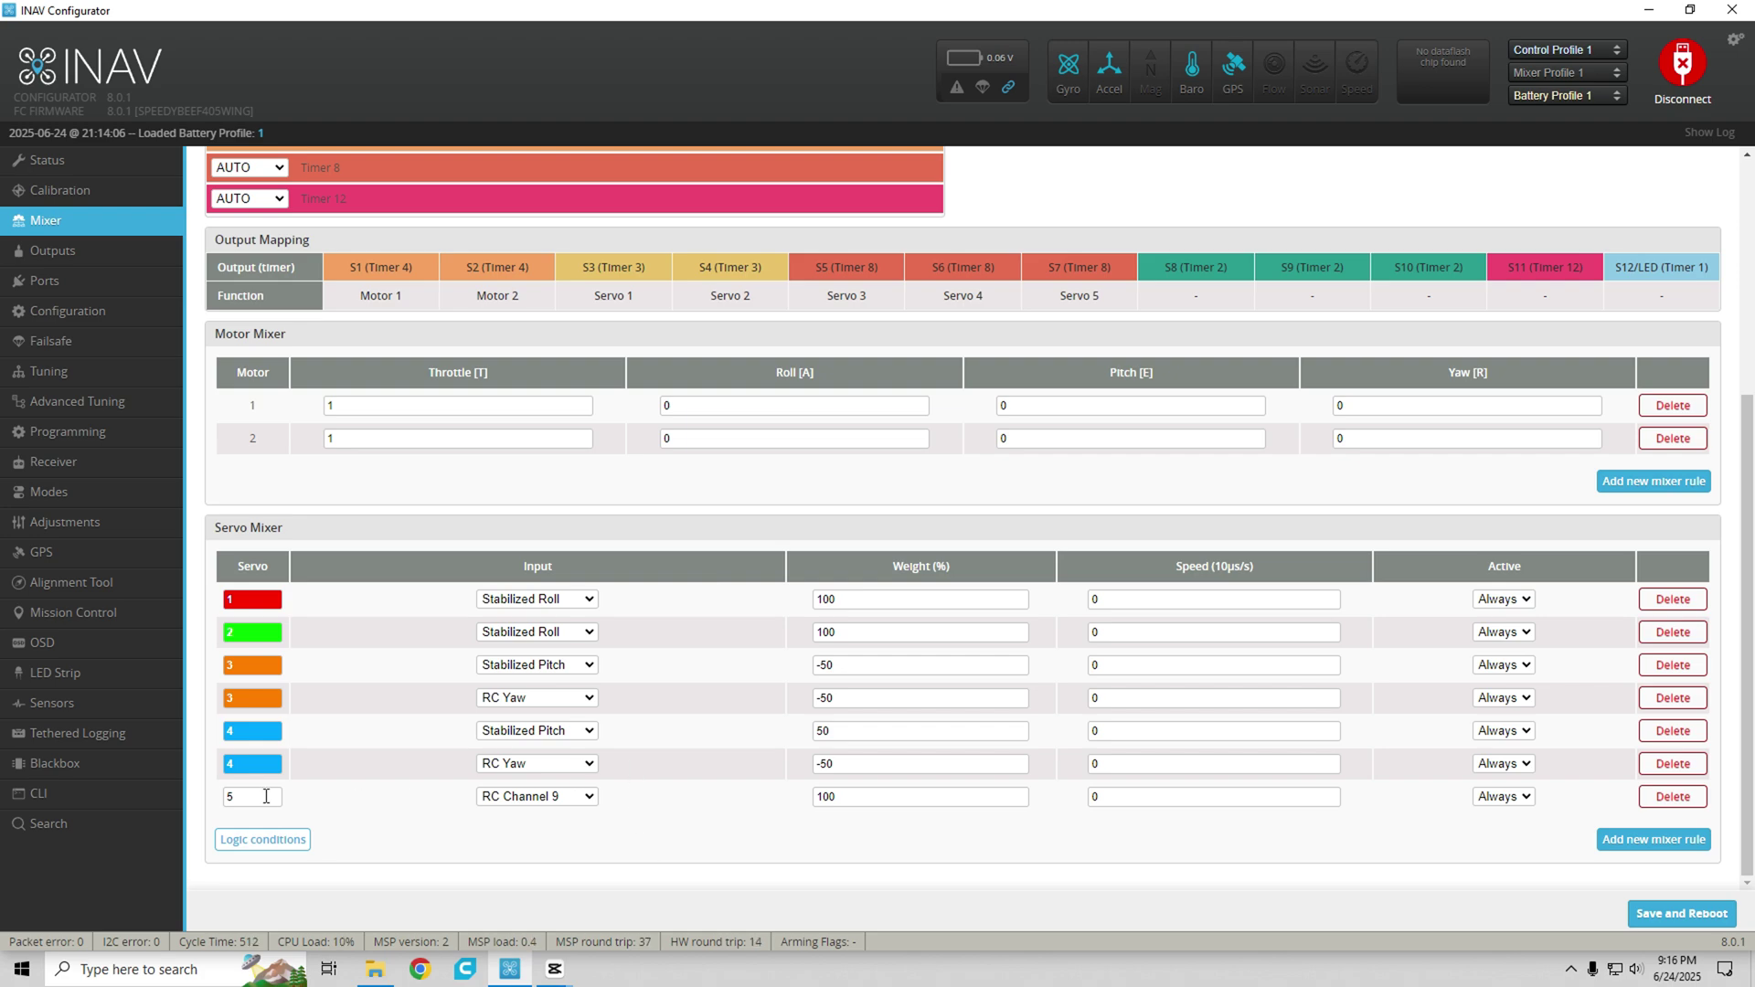
pyautogui.moveTo(254, 797); pyautogui.dragTo(223, 804)
pyautogui.write('9')
pyautogui.click(1101, 798)
pyautogui.press('BackSpace')
pyautogui.write('30')
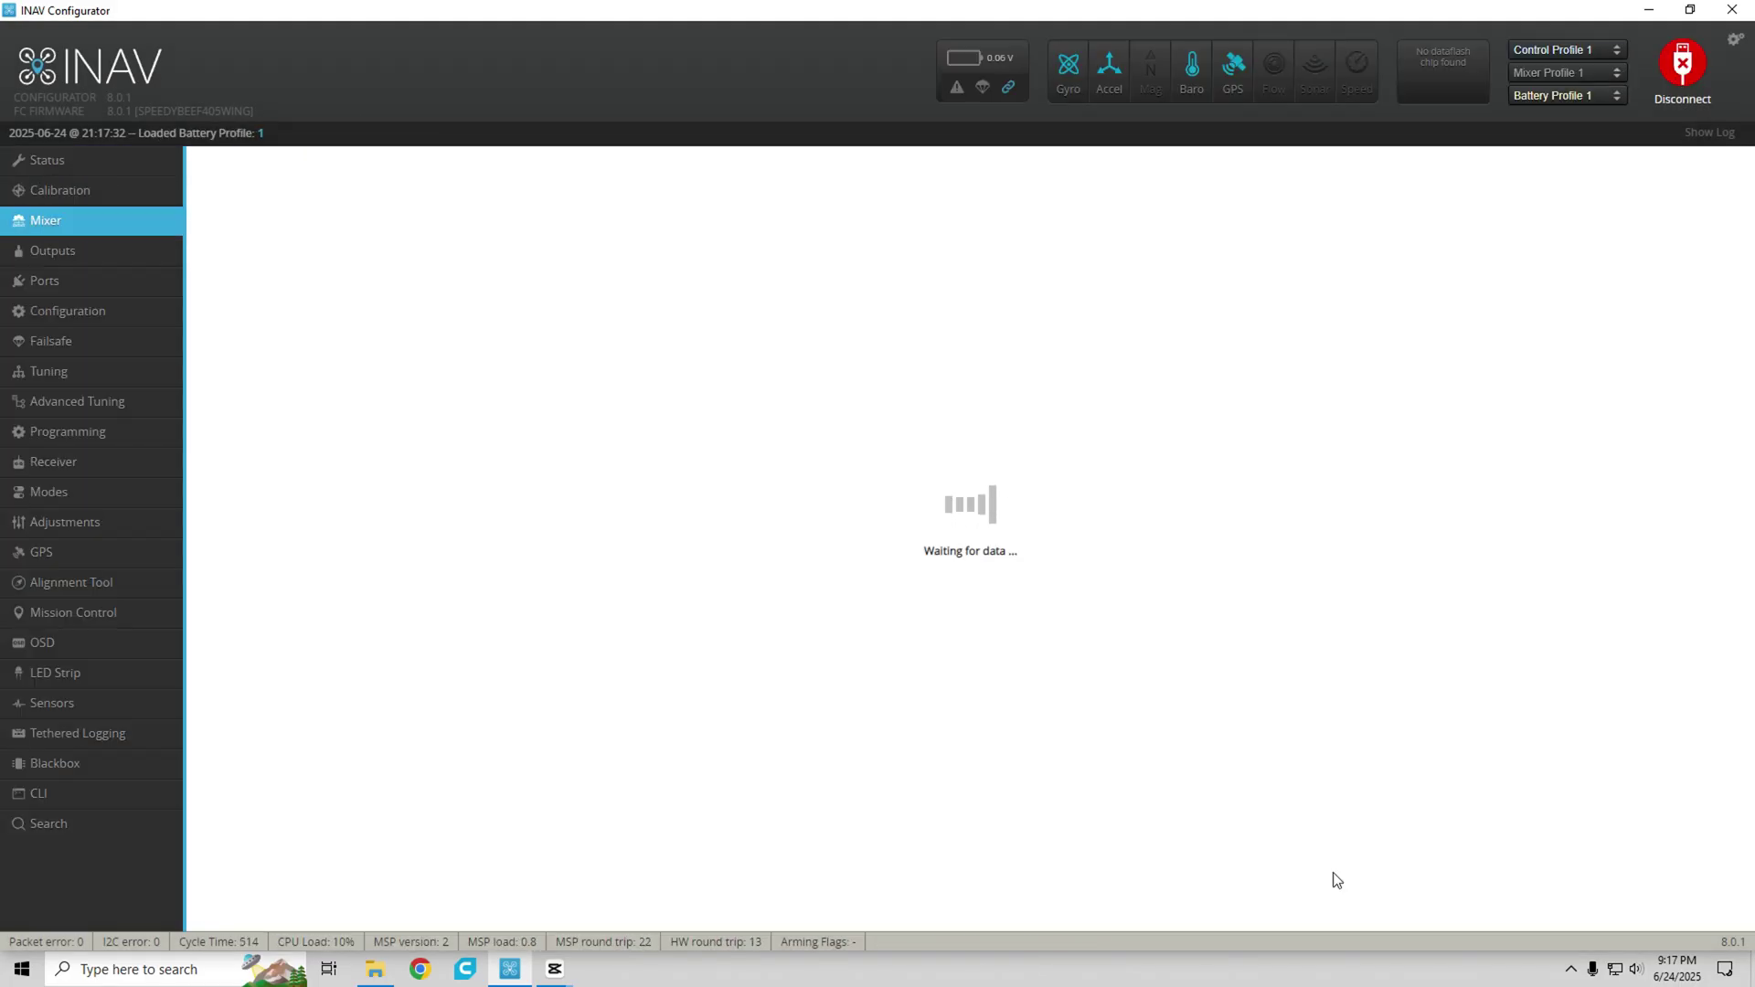
# - Scroll the reloaded Mixer page to confirm the servo 9 RC Channel 9 rule at speed 30 remains
pyautogui.scroll(-4, 1177, 773)
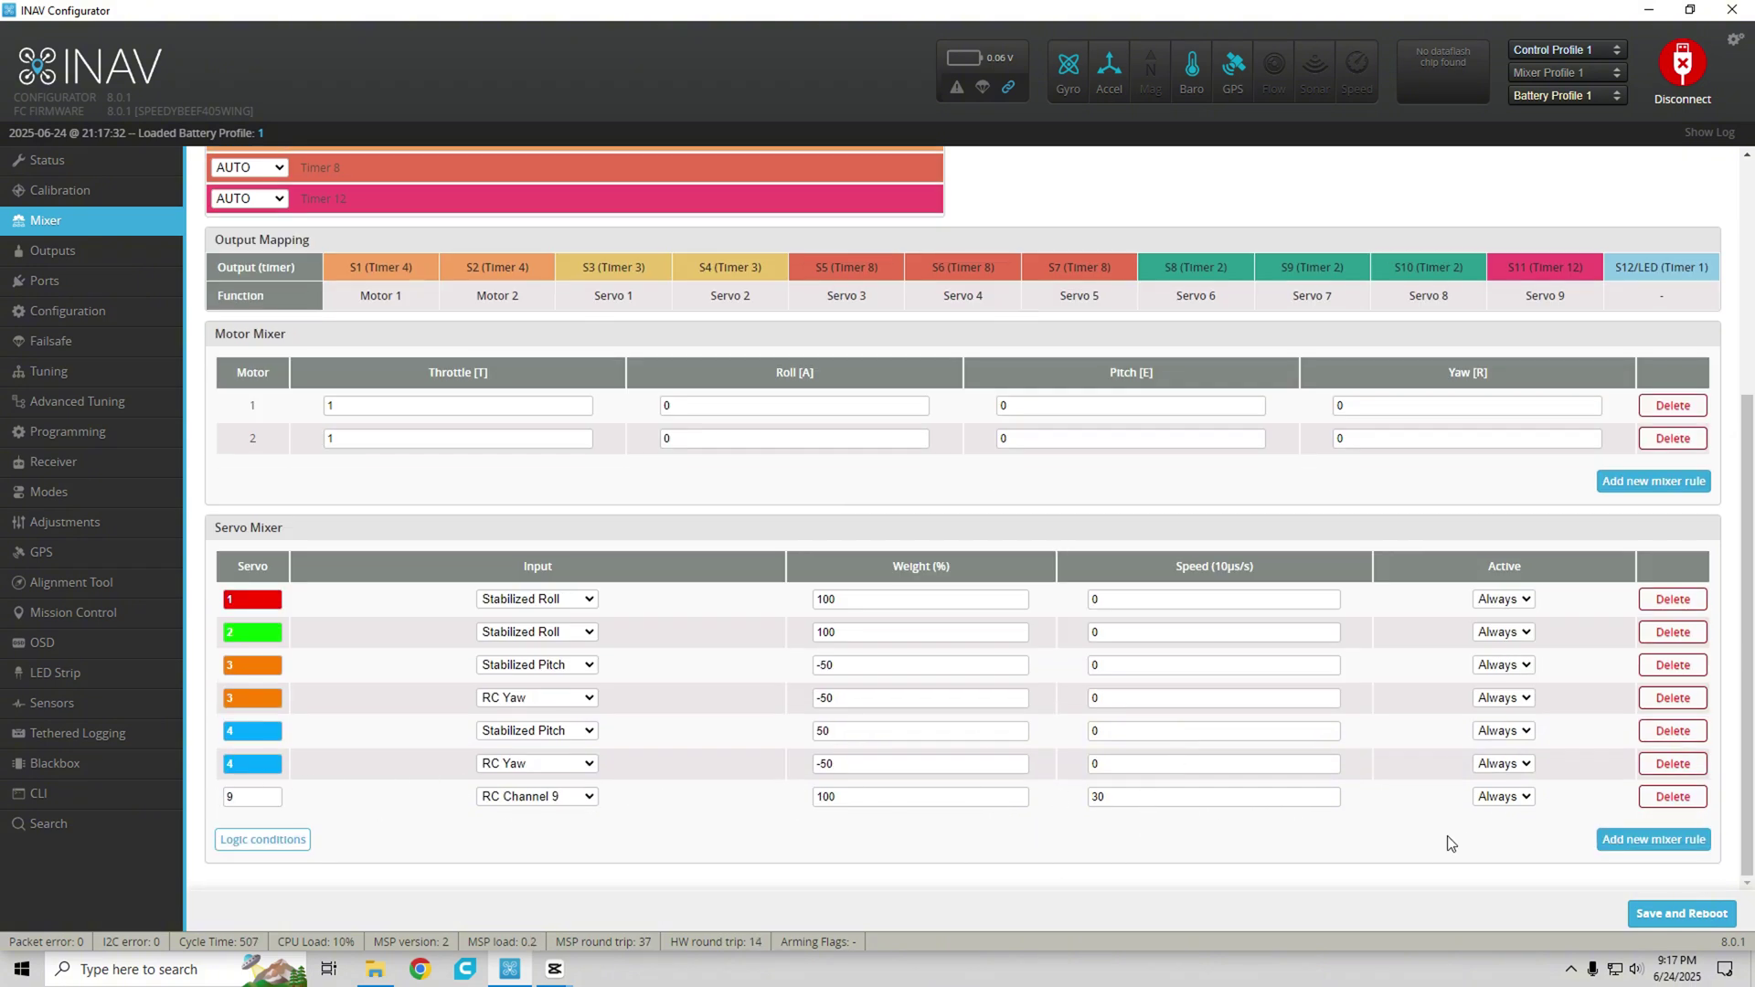
pyautogui.scroll(4, 1434, 832)
pyautogui.scroll(-4, 1433, 832)
pyautogui.scroll(4, 1391, 535)
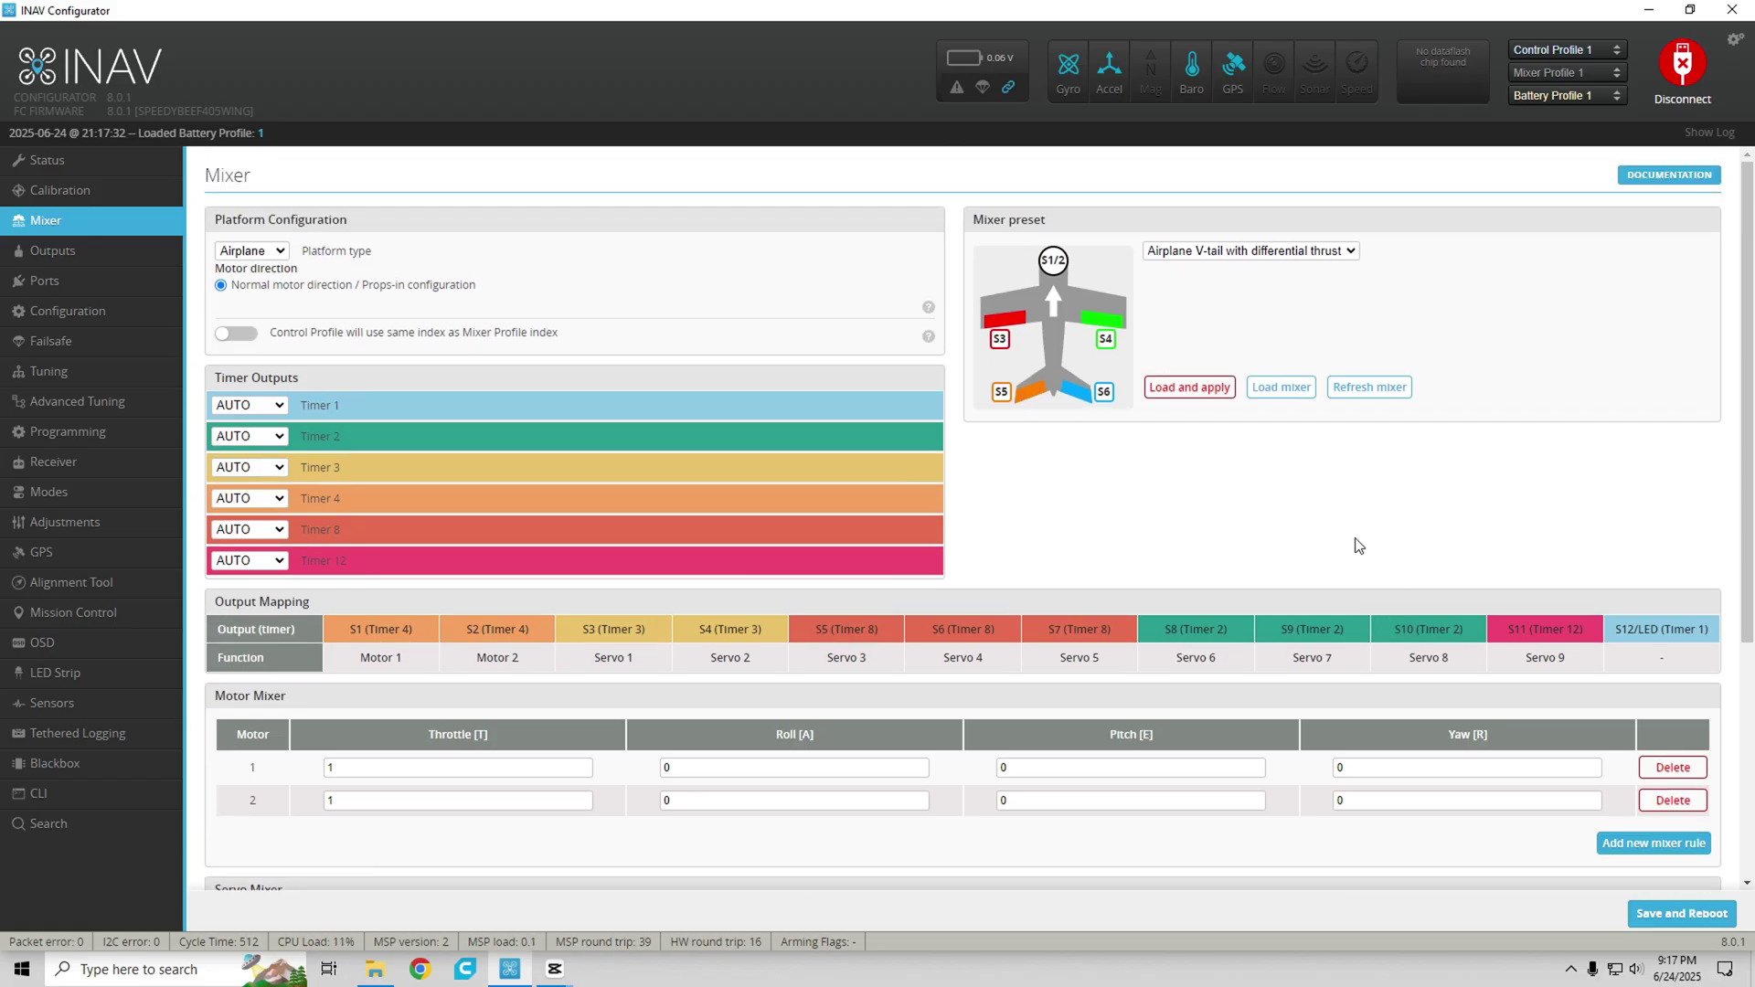
# - Open Outputs and scroll to the Servos section to find servo 9 on output S7
pyautogui.click(64, 250)
pyautogui.scroll(-4, 927, 709)
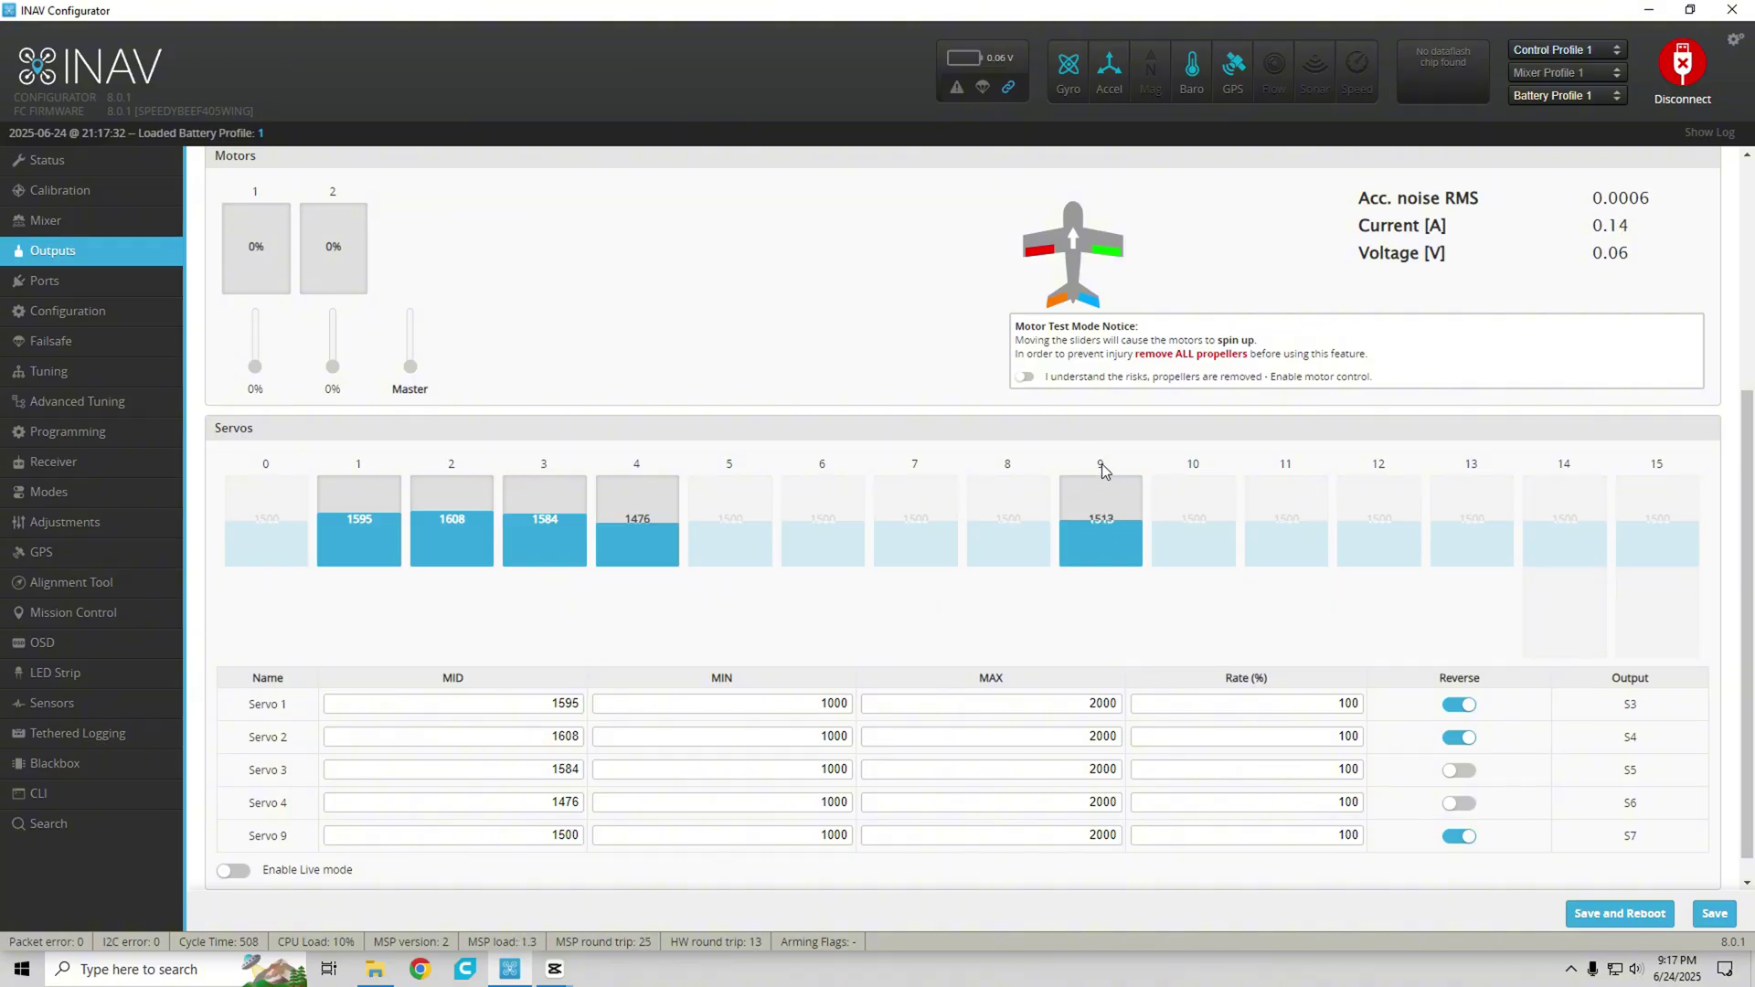
pyautogui.scroll(1, 851, 614)
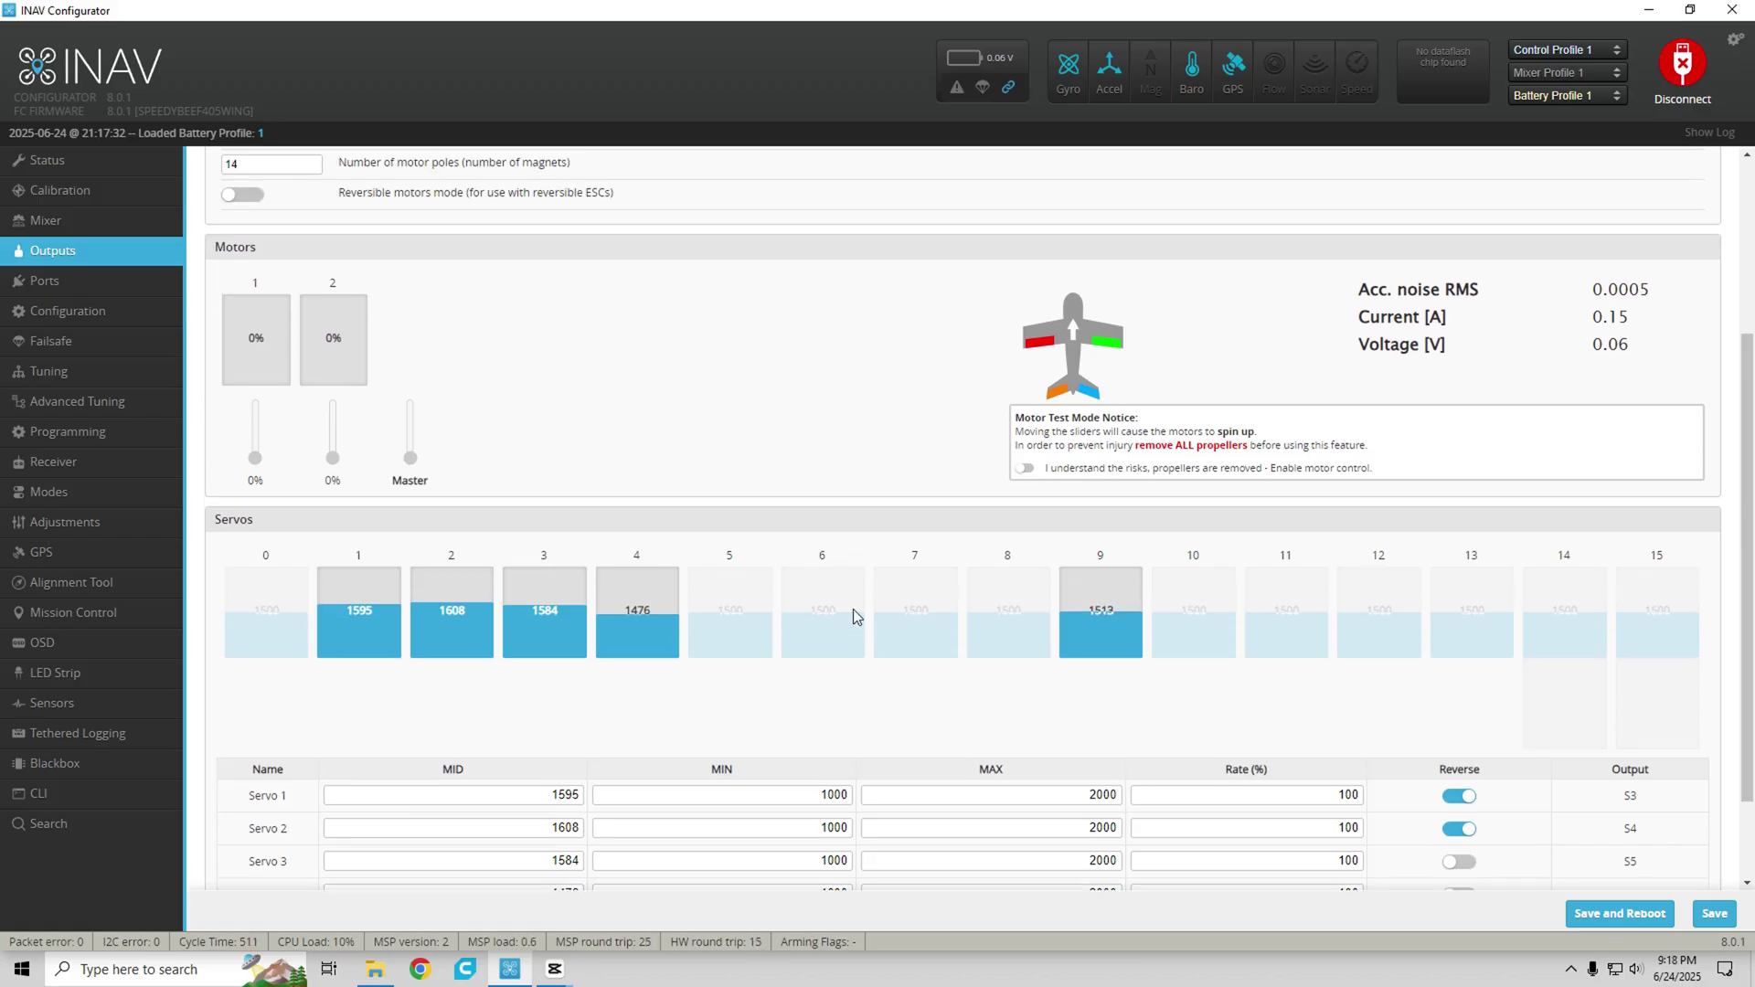
pyautogui.scroll(2, 853, 609)
pyautogui.scroll(-3, 854, 573)
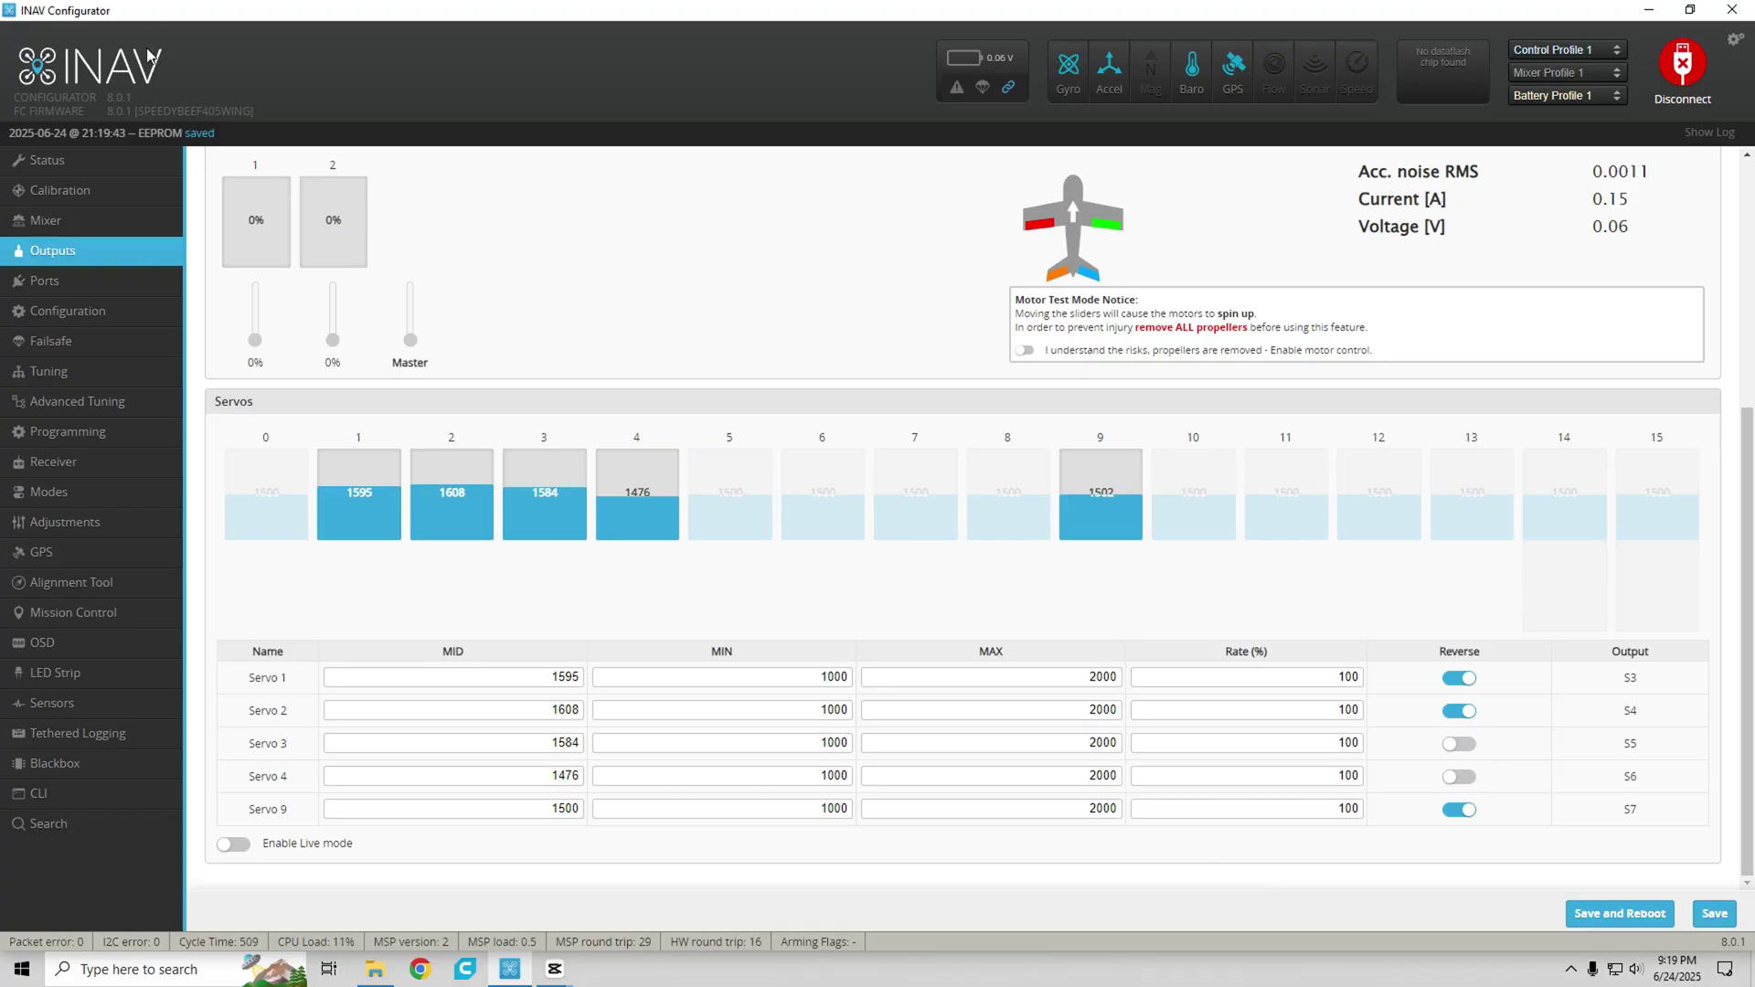
# - Return to the Mixer page and scroll down to the servo mixer table
pyautogui.click(101, 221)
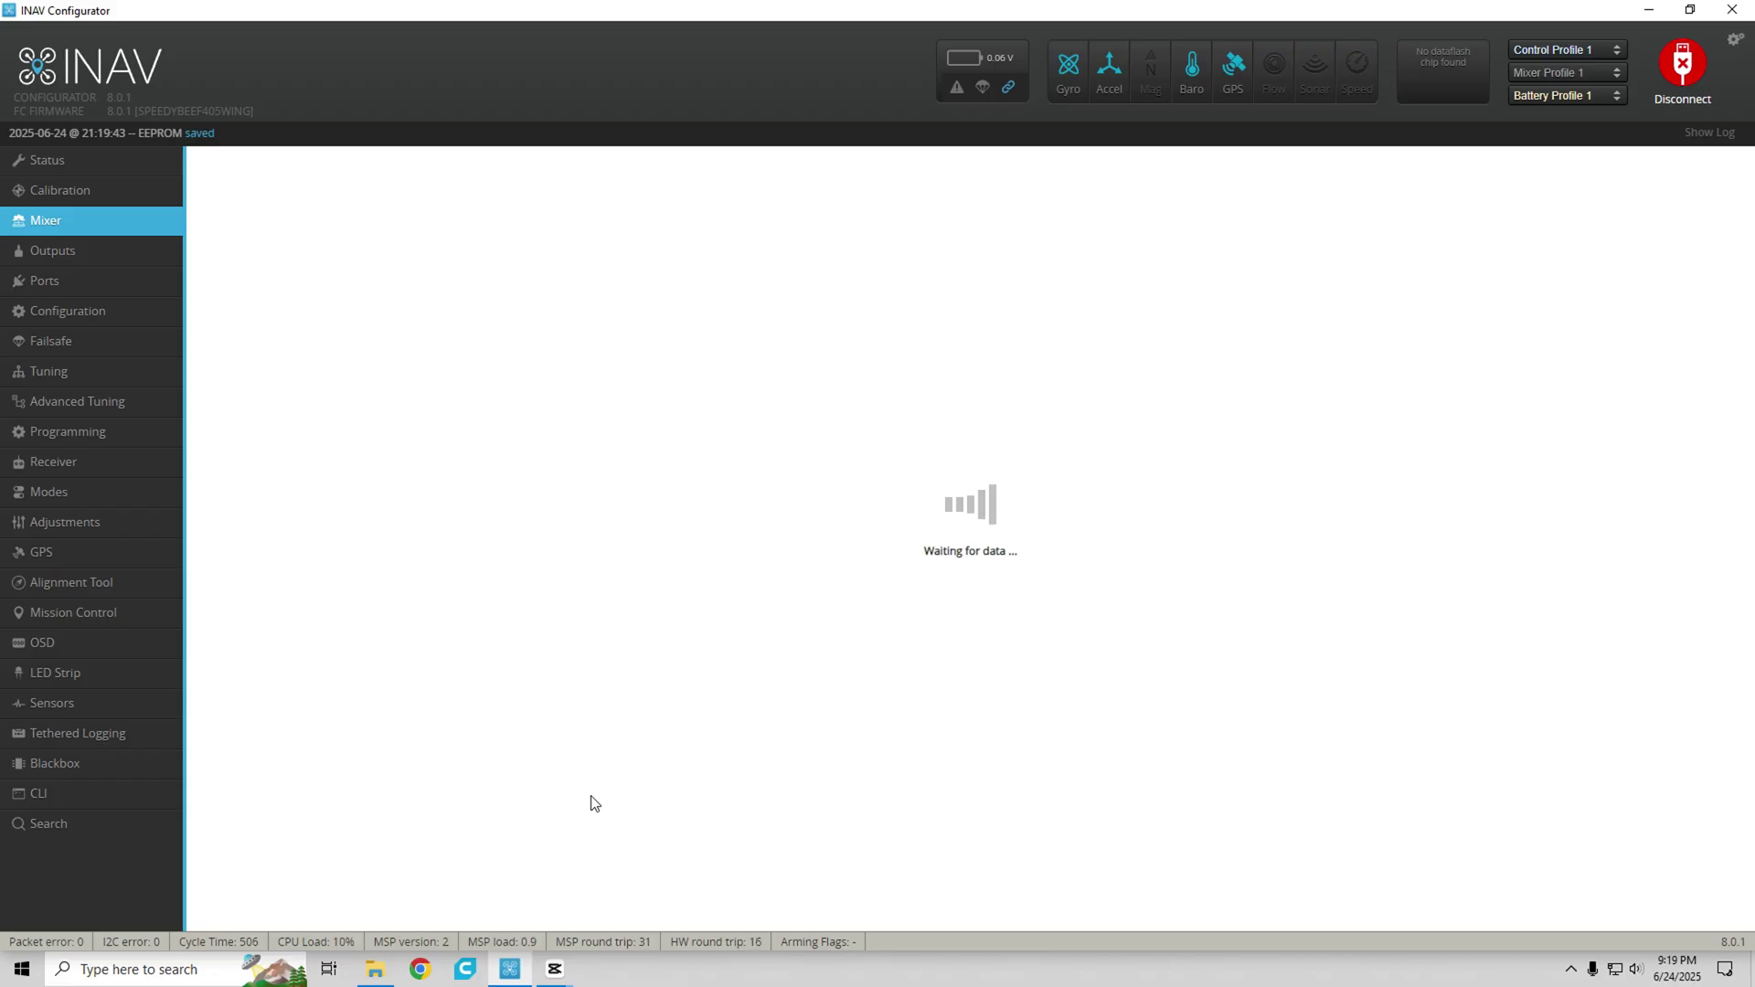
pyautogui.scroll(-3, 592, 801)
pyautogui.scroll(-1, 592, 801)
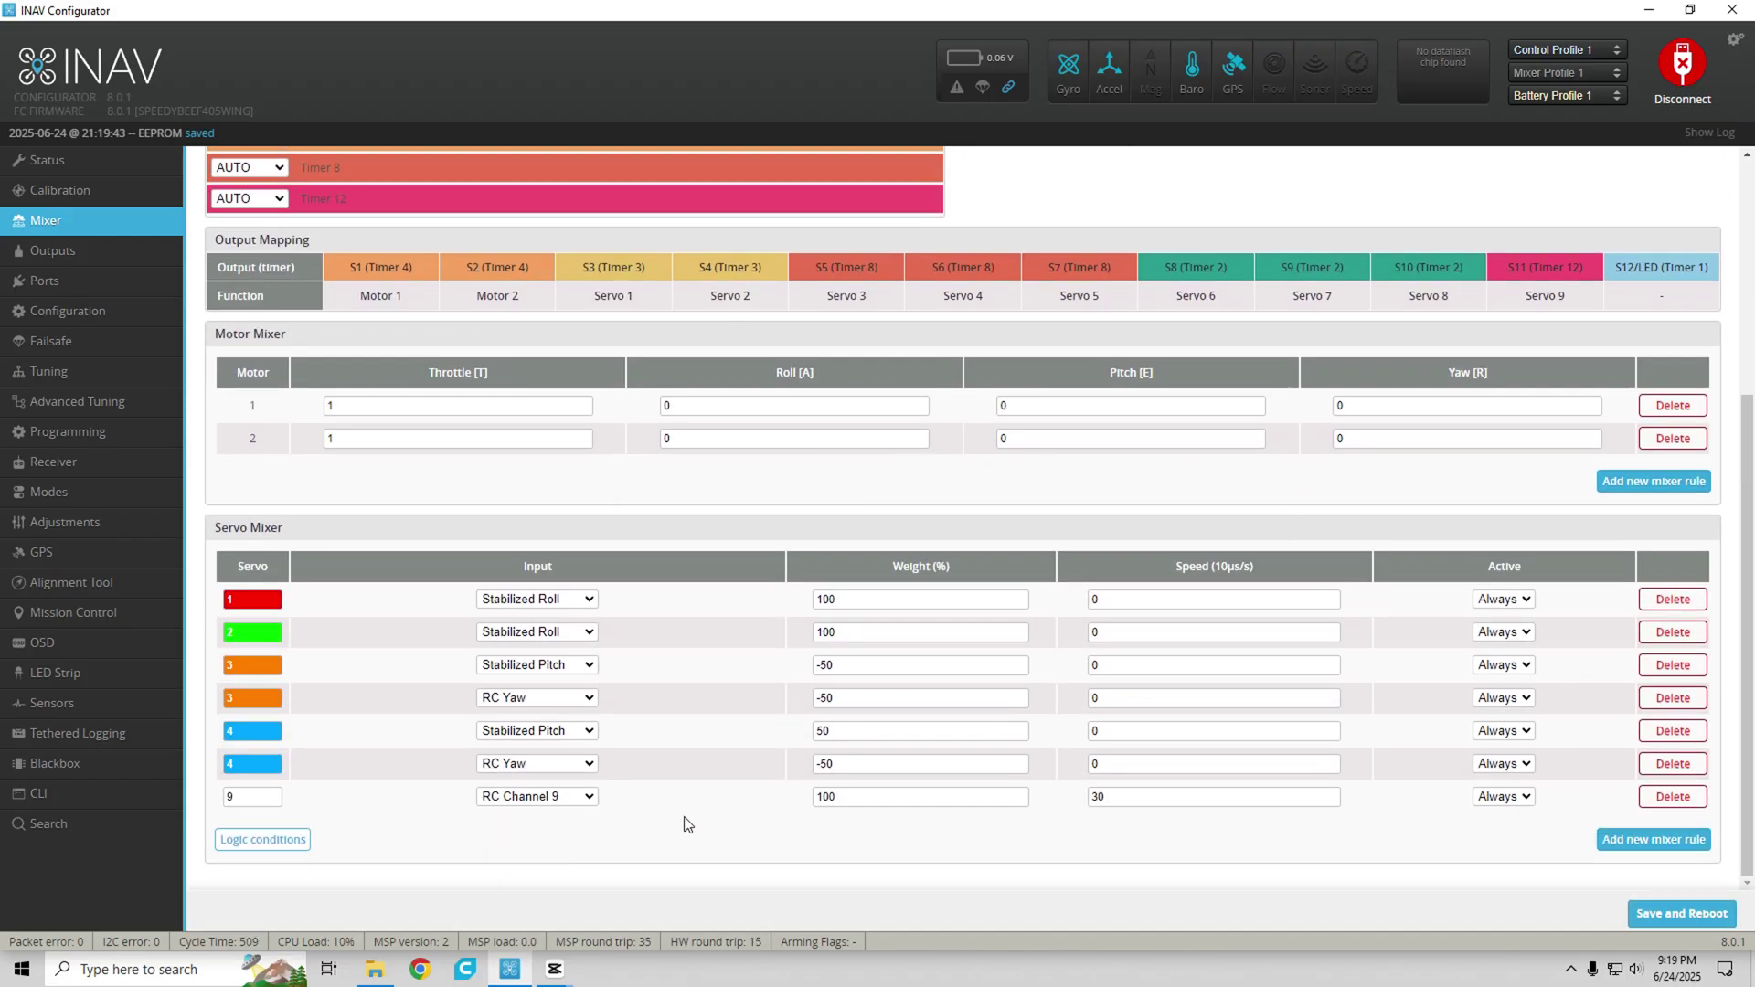
# - Add a trial rule with RC Channel 8 on servo 8, then delete it
pyautogui.click(1636, 847)
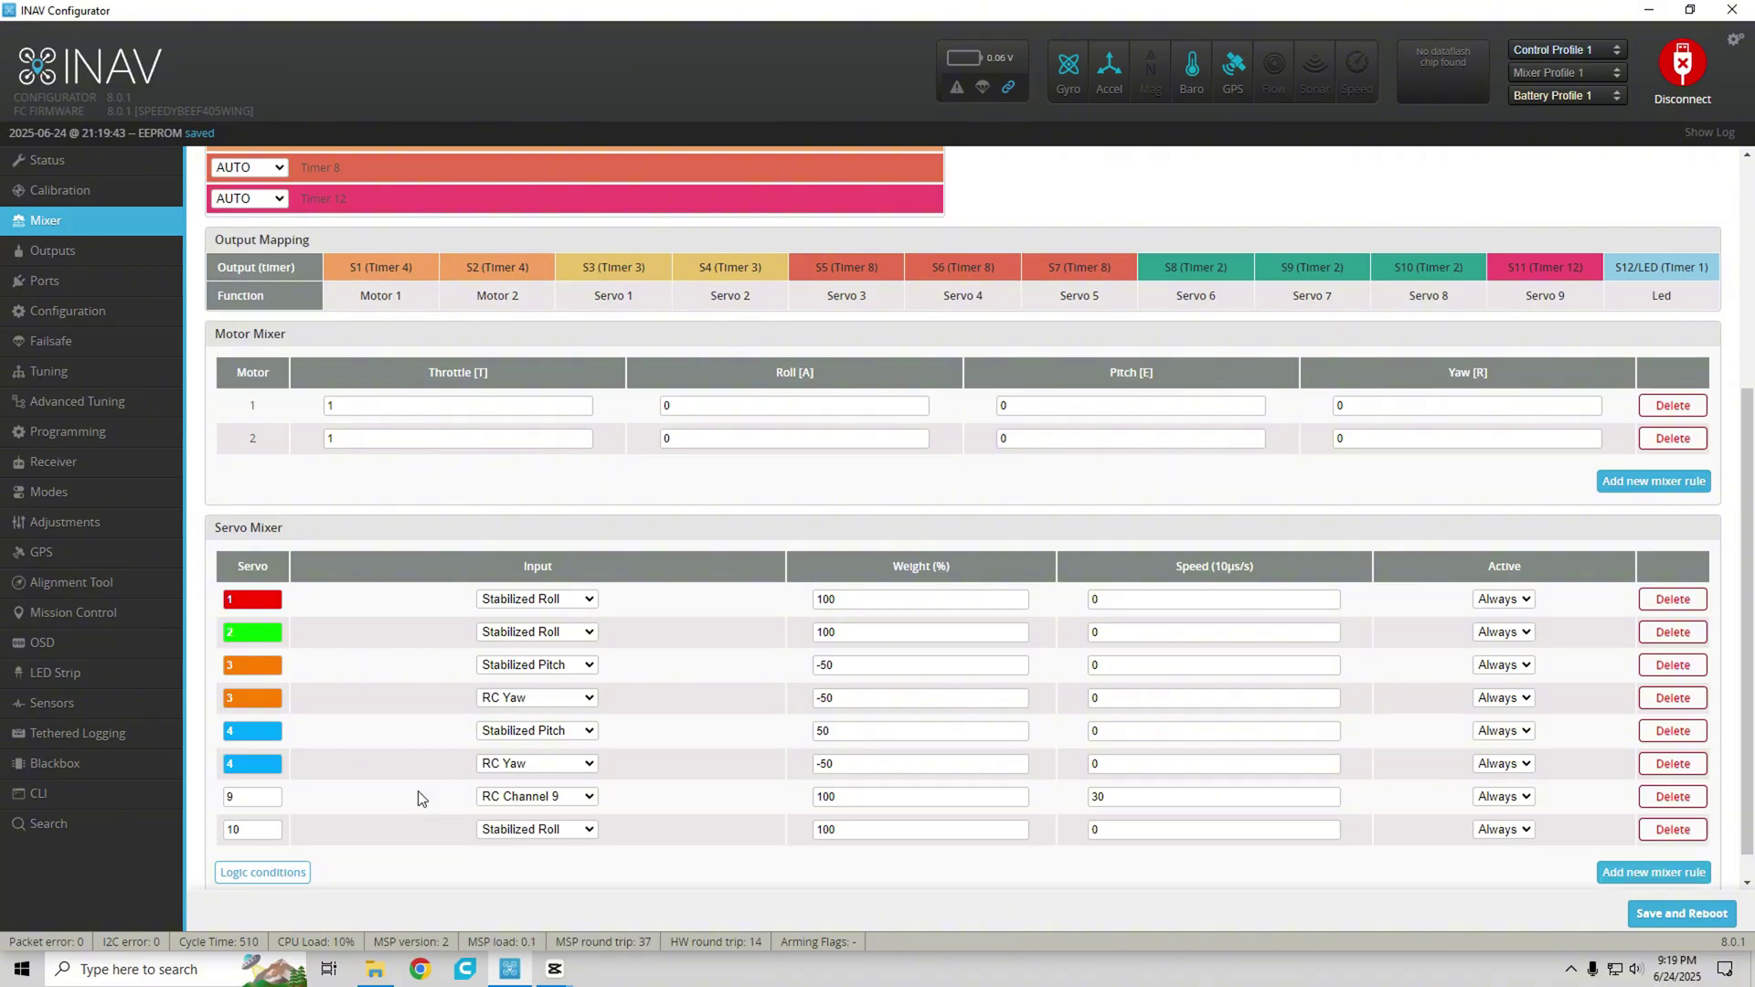
pyautogui.click(559, 832)
pyautogui.click(554, 688)
pyautogui.moveTo(227, 831); pyautogui.dragTo(267, 831)
pyautogui.write('8')
pyautogui.click(1672, 829)
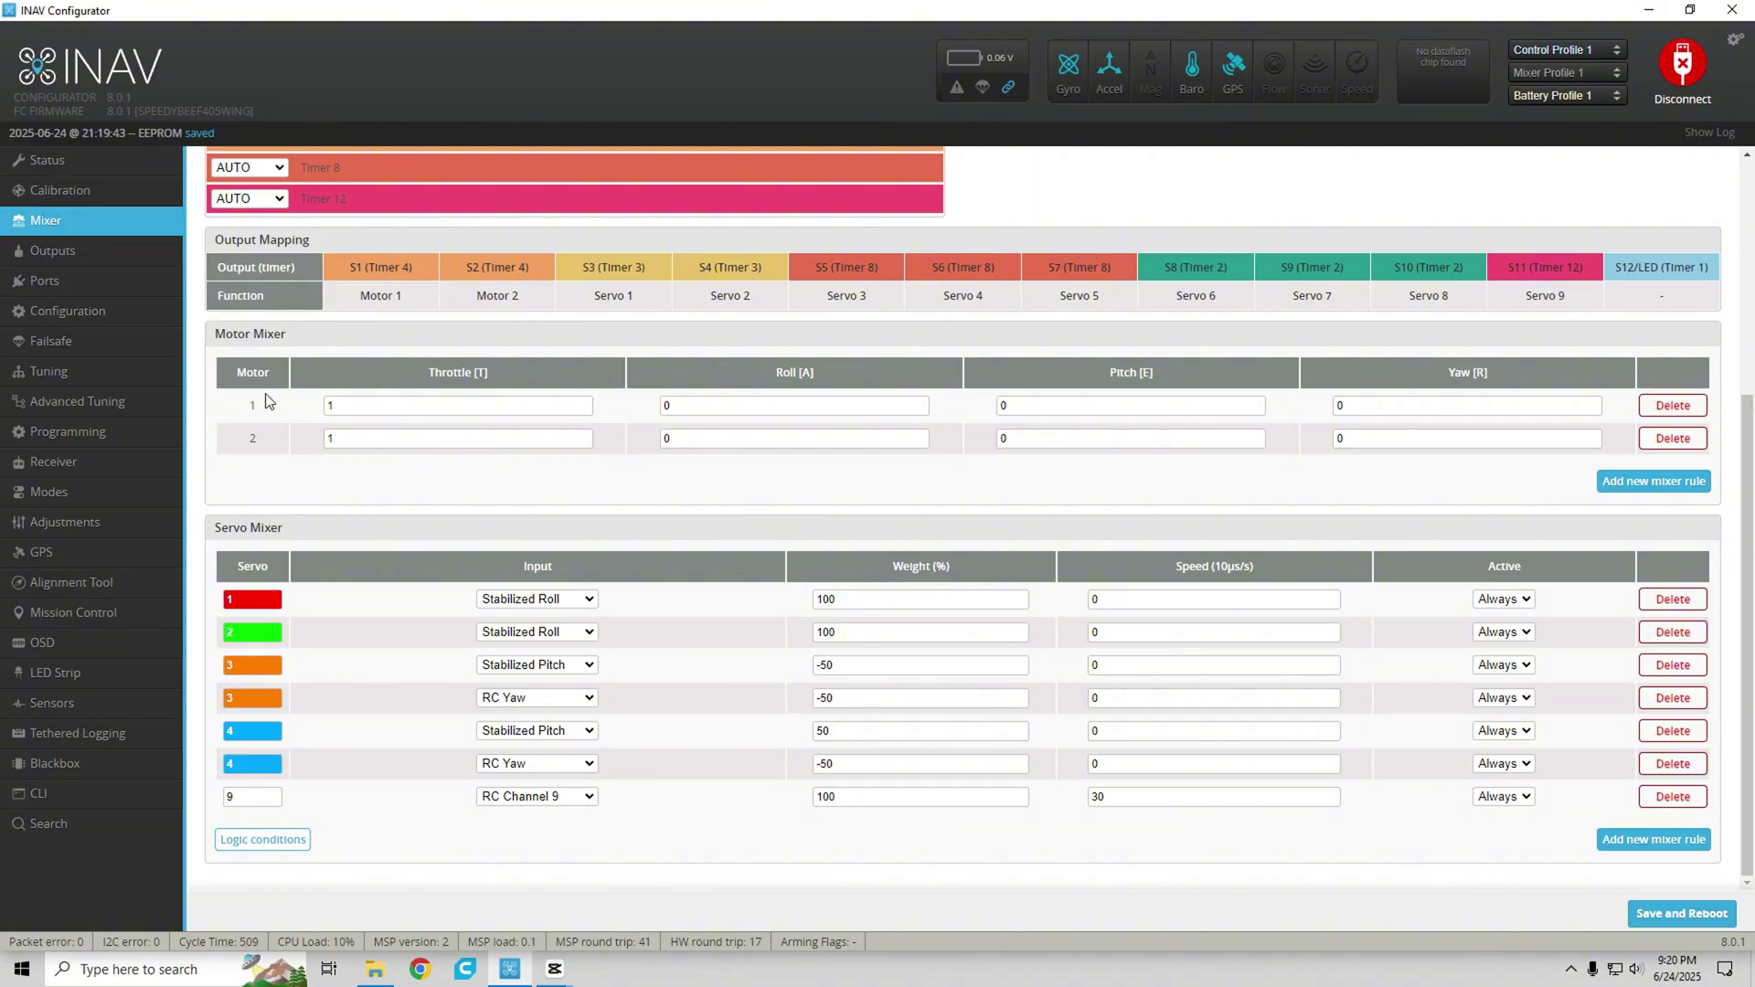
pyautogui.scroll(4, 492, 443)
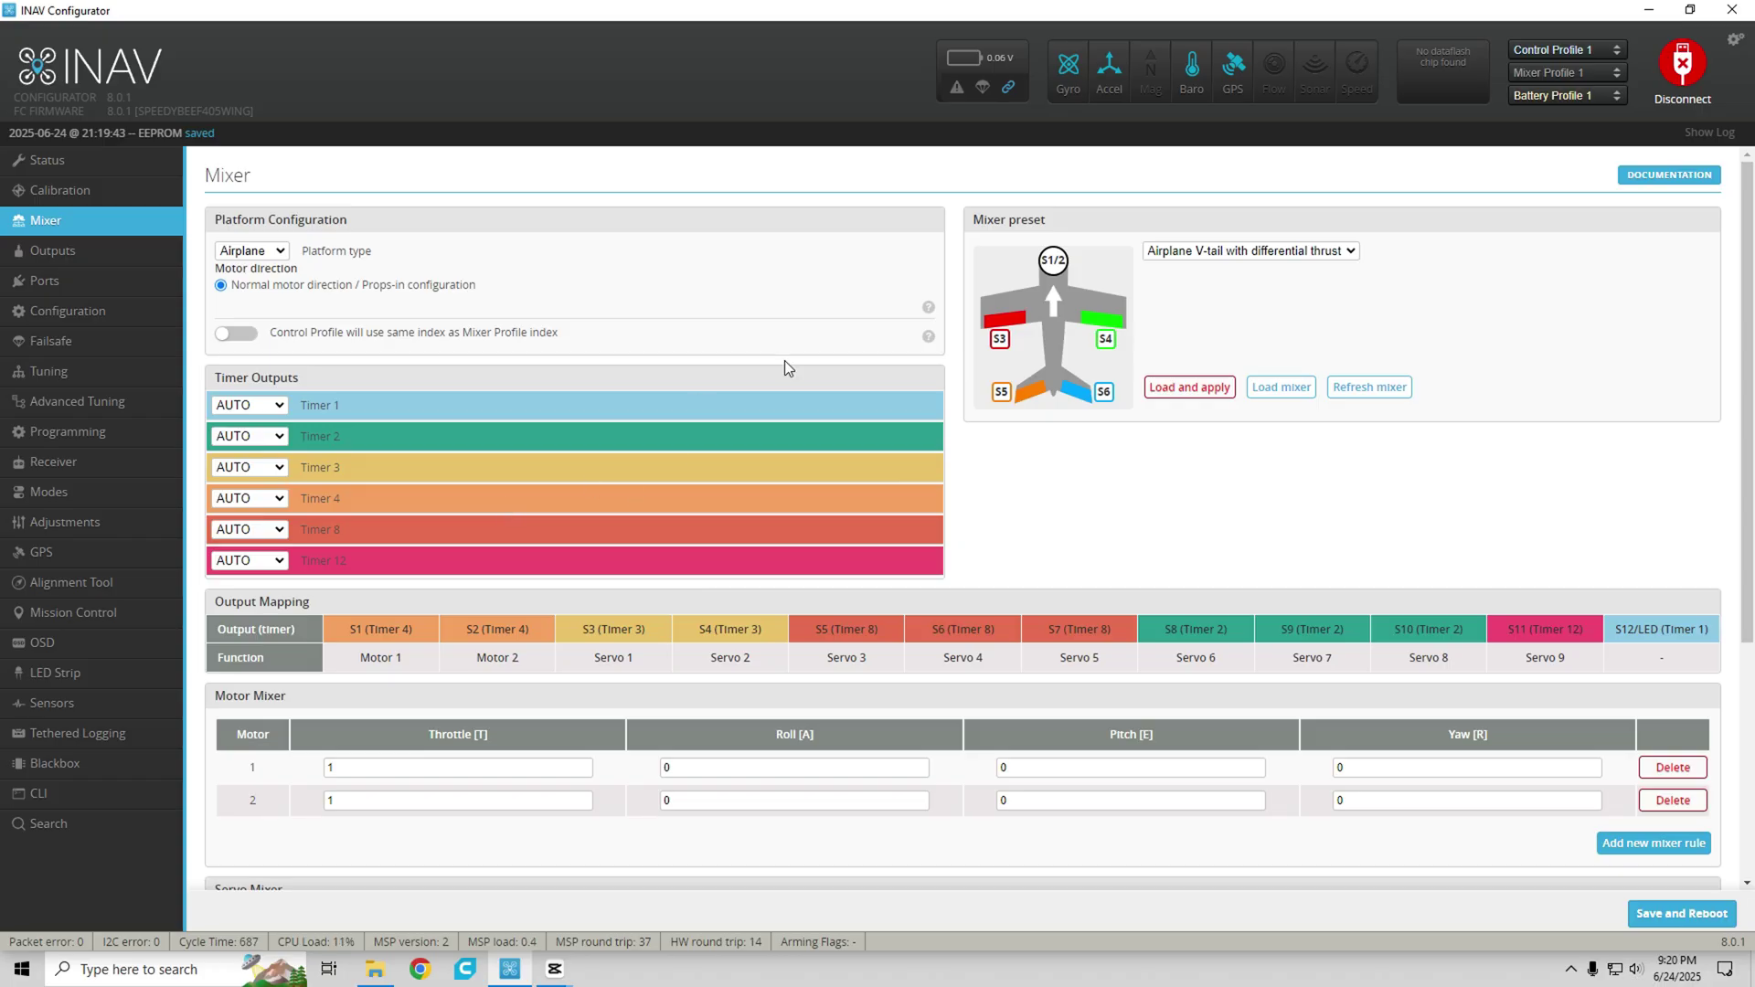